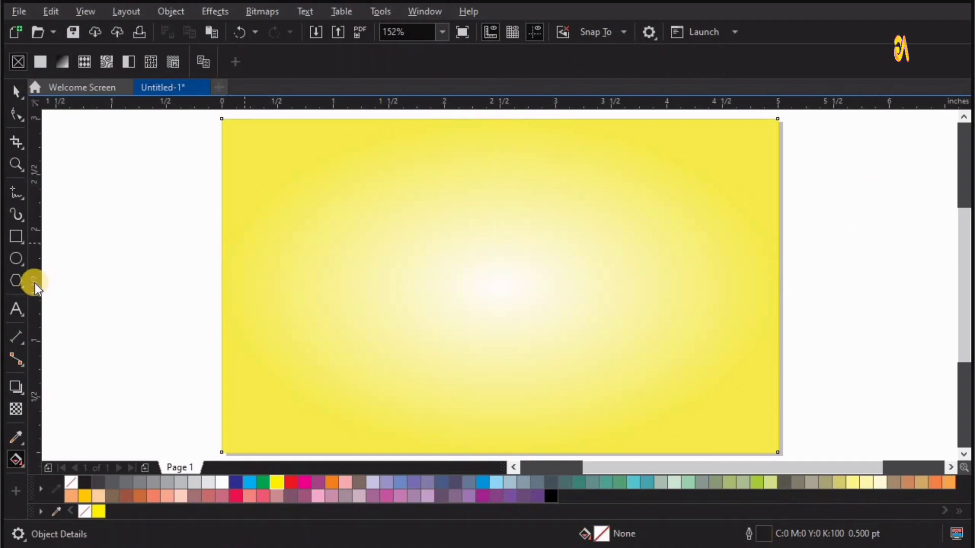
- Add the letter A as artistic text beside the page and enlarge it to about 198 pt
{"action": "left_click", "coordinate": [13, 306]}
{"action": "left_click", "coordinate": [120, 237]}
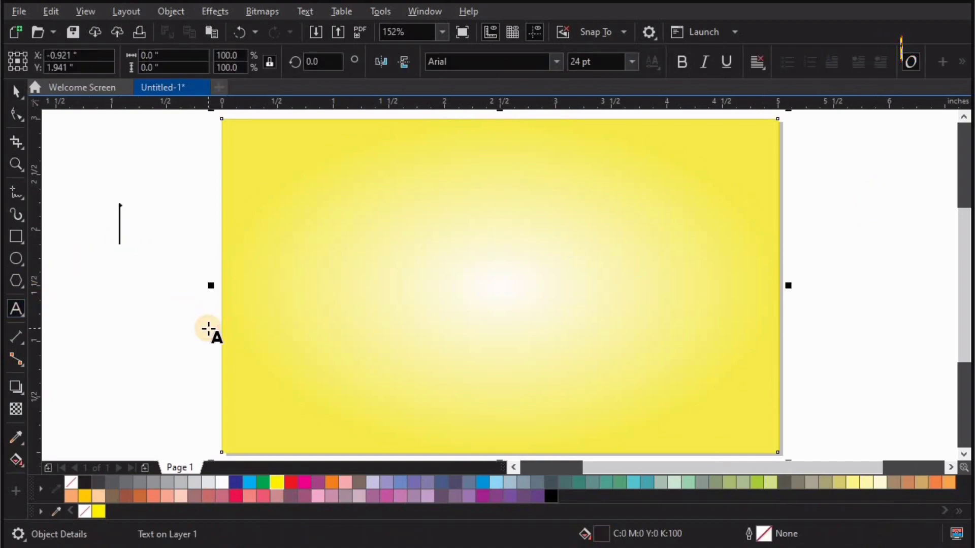
{"action": "type", "text": "A"}
{"action": "left_click", "coordinate": [16, 91]}
{"action": "left_click_drag", "start_coordinate": [151, 243], "coordinate": [371, 431]}
- Change the letter A's font to Interstate Mono - Blk
{"action": "left_click", "coordinate": [683, 60]}
{"action": "left_click", "coordinate": [559, 62]}
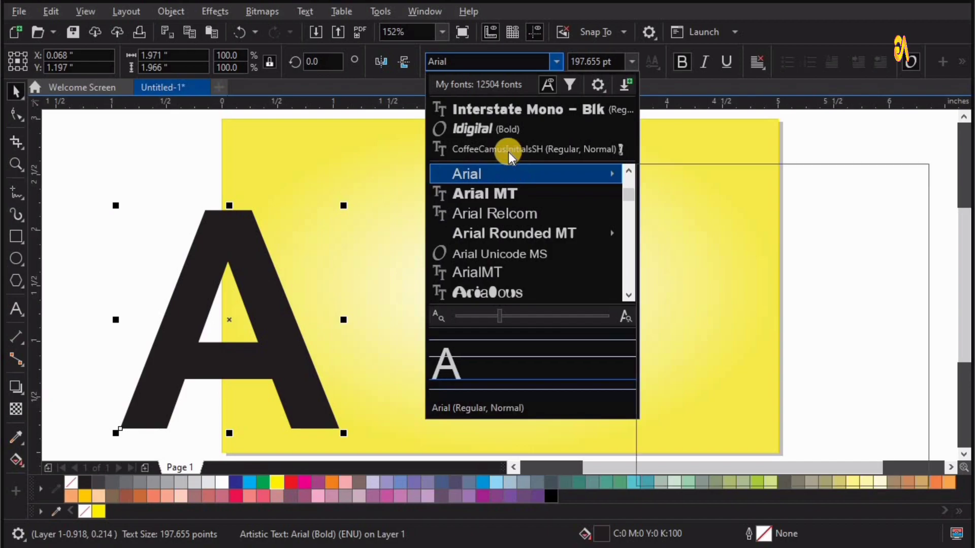
{"action": "left_click", "coordinate": [502, 109]}
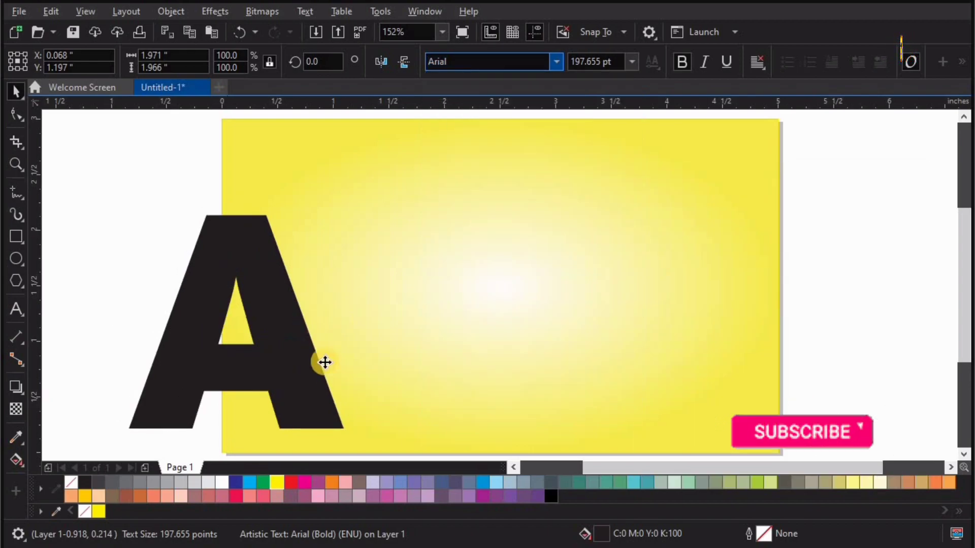
- Enlarge the letter A to about 211 pt and centre it horizontally on the yellow background, slightly lower
{"action": "left_click", "coordinate": [475, 335], "text": "shift"}
{"action": "key", "text": "c"}
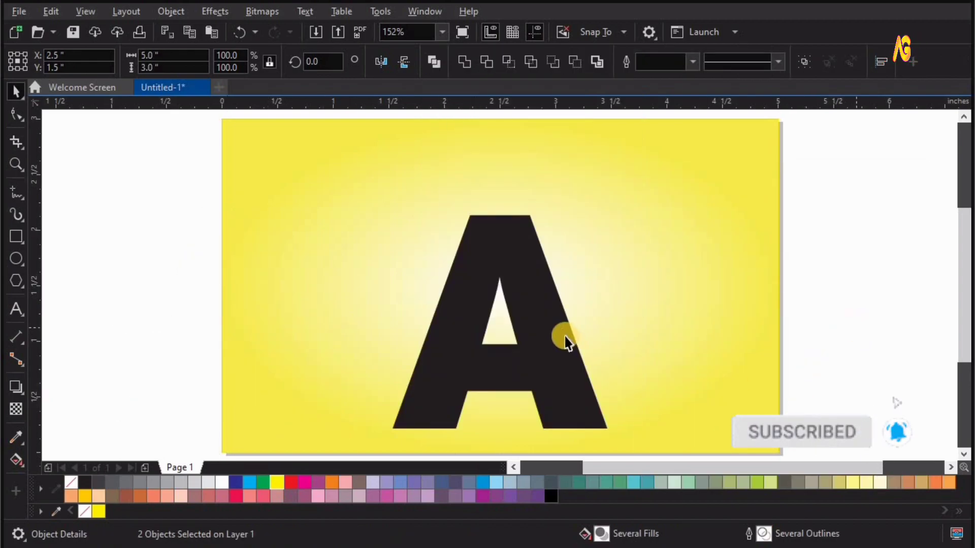
{"action": "left_click", "coordinate": [562, 336]}
{"action": "left_click_drag", "start_coordinate": [616, 206], "coordinate": [668, 245]}
{"action": "left_click", "coordinate": [703, 357], "text": "shift"}
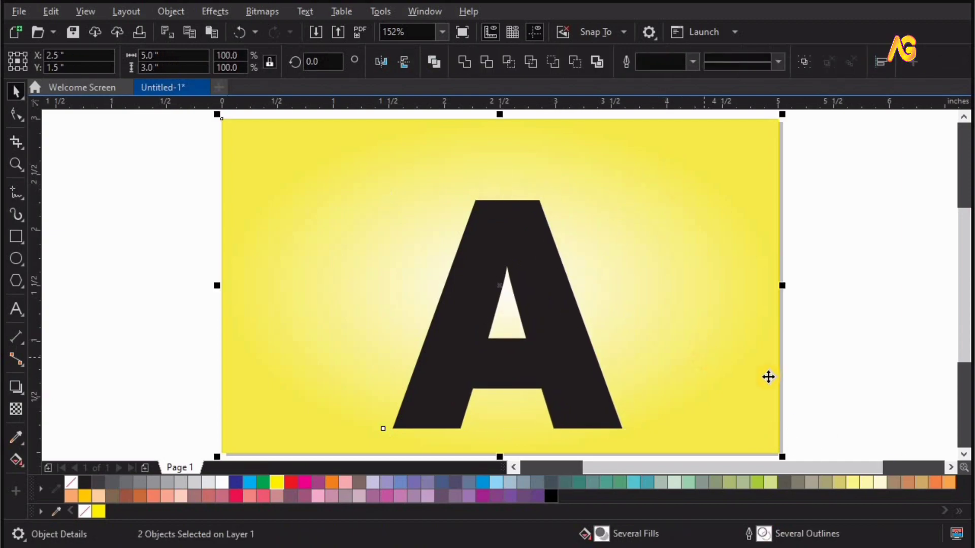
{"action": "key", "text": "c"}
{"action": "left_click", "coordinate": [580, 360]}
{"action": "left_click_drag", "start_coordinate": [580, 360], "coordinate": [581, 365]}
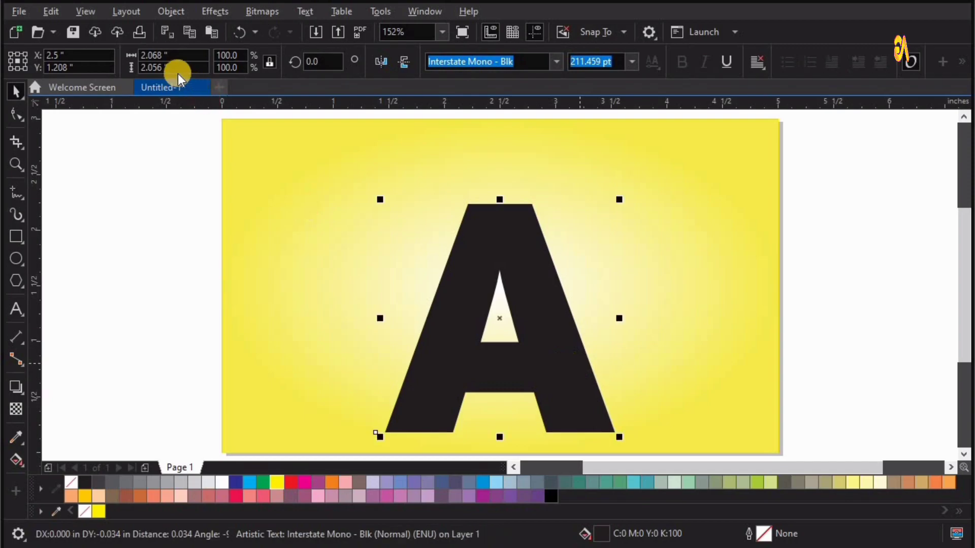
- Convert the letter A to curves and select the two corner nodes of its flat top edge
{"action": "left_click", "coordinate": [171, 11]}
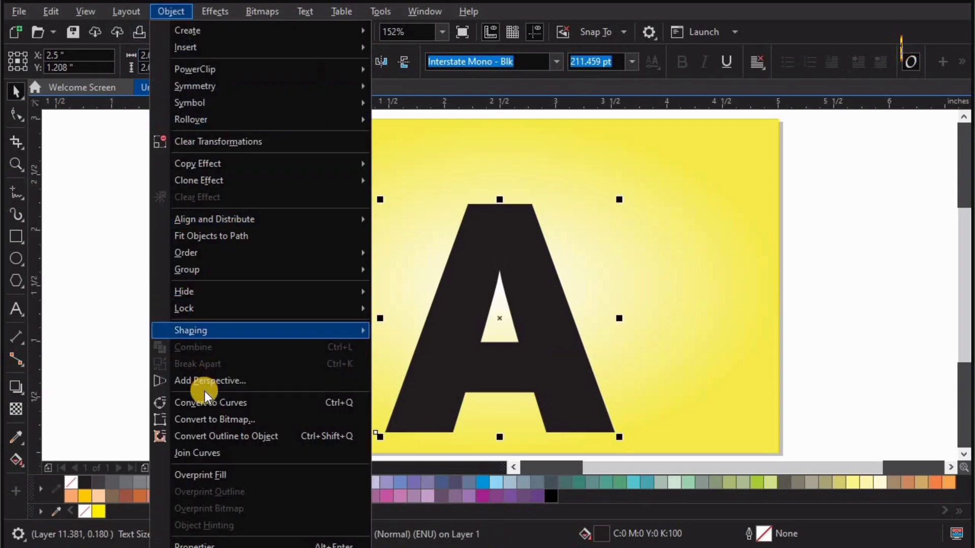
{"action": "left_click", "coordinate": [227, 403]}
{"action": "left_click", "coordinate": [16, 114]}
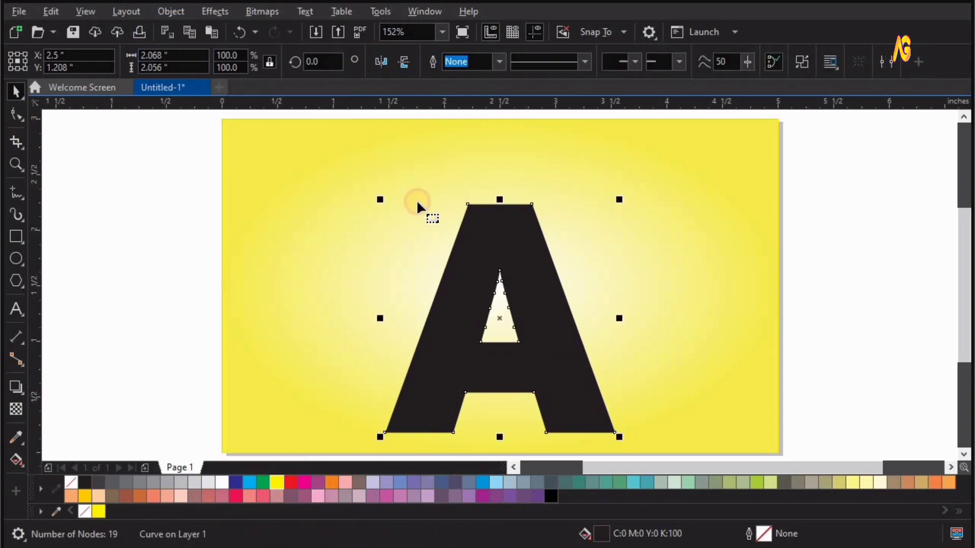
{"action": "left_click_drag", "start_coordinate": [570, 151], "coordinate": [571, 153]}
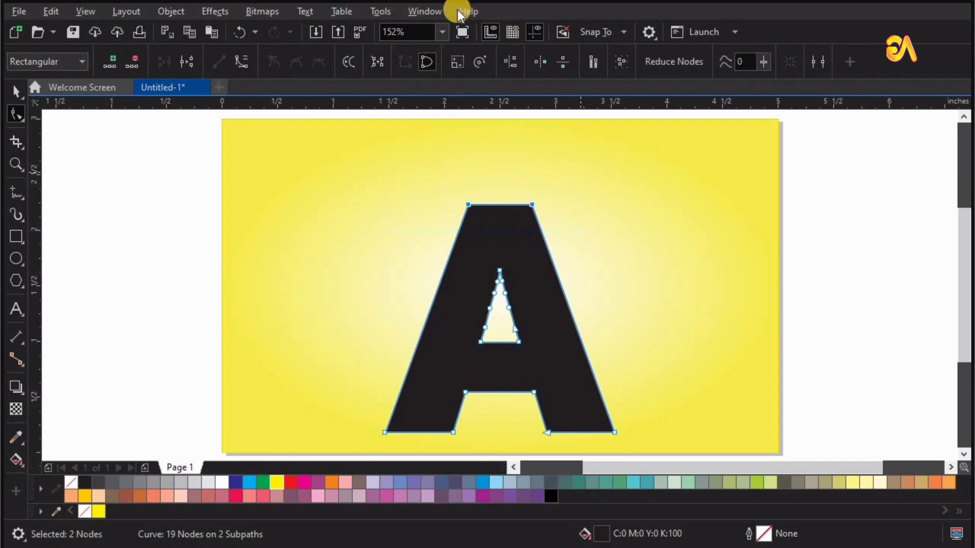
- Round the two selected top corners of the letter A with a 0.41" fillet
{"action": "left_click", "coordinate": [422, 12]}
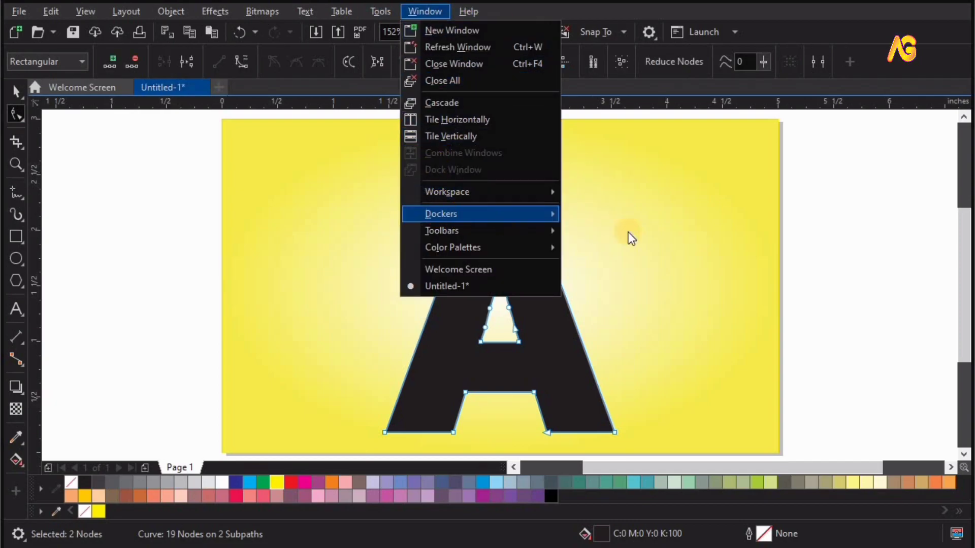
{"action": "mouse_move", "coordinate": [441, 214]}
{"action": "left_click", "coordinate": [671, 259]}
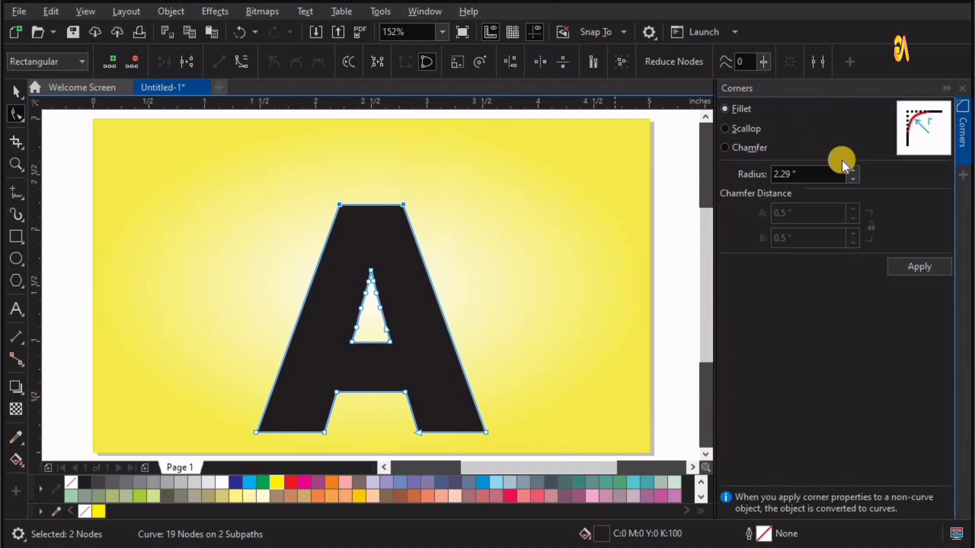
{"action": "left_click", "coordinate": [855, 176]}
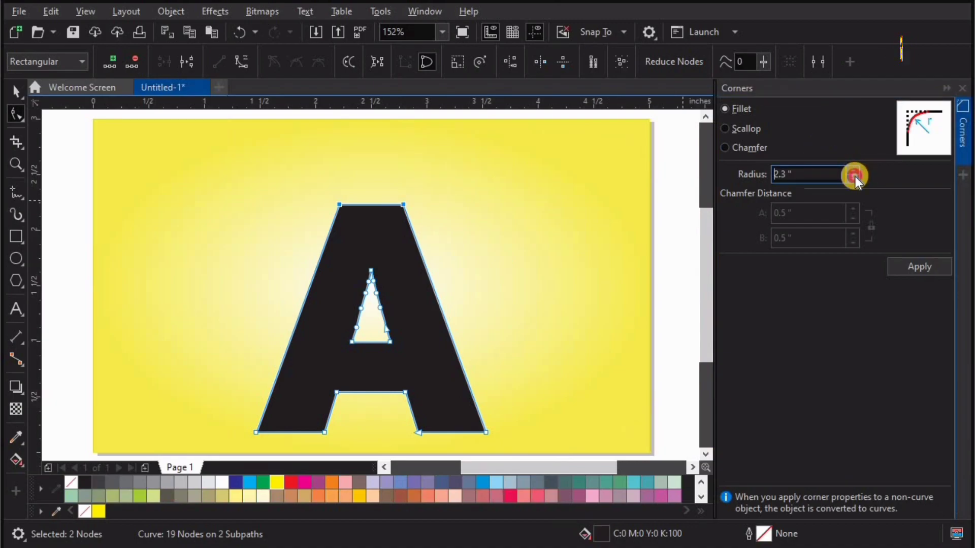
{"action": "left_click", "coordinate": [855, 176]}
{"action": "left_click", "coordinate": [852, 181]}
{"action": "left_click", "coordinate": [852, 178]}
{"action": "left_click", "coordinate": [852, 179]}
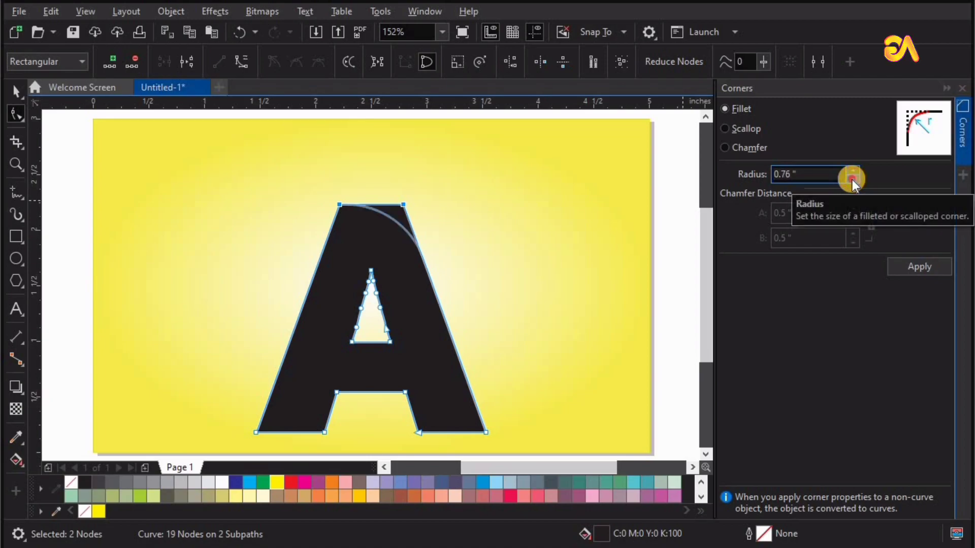
{"action": "left_click", "coordinate": [852, 179]}
{"action": "left_click", "coordinate": [852, 179]}
{"action": "left_click", "coordinate": [852, 179]}
{"action": "left_click", "coordinate": [852, 179]}
{"action": "left_click", "coordinate": [852, 179]}
{"action": "left_click", "coordinate": [852, 179]}
{"action": "left_click", "coordinate": [854, 171]}
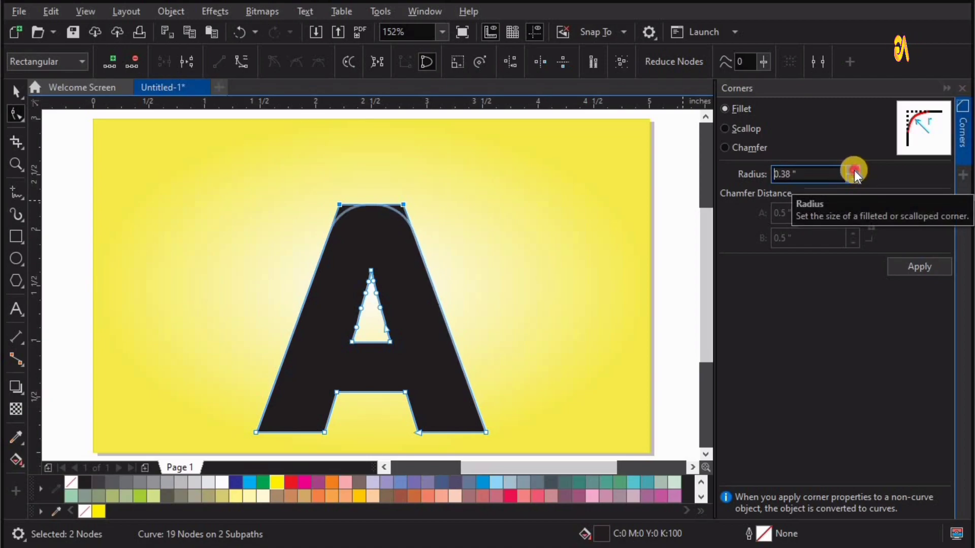
{"action": "left_click", "coordinate": [854, 171]}
{"action": "left_click", "coordinate": [852, 178]}
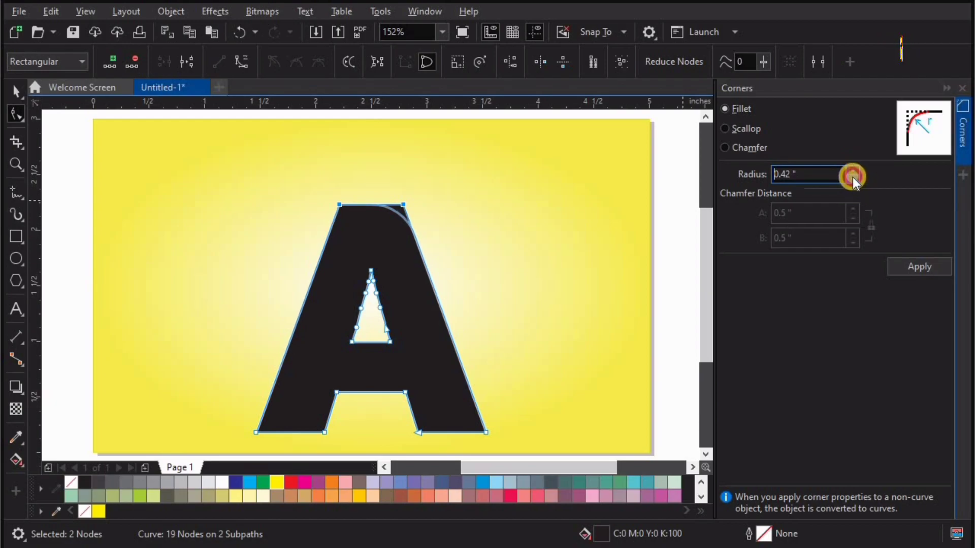
{"action": "left_click", "coordinate": [916, 261]}
- Delete the surplus nodes at the letter's rounded apex and close the Corners docker
{"action": "left_click", "coordinate": [409, 219]}
{"action": "left_click_drag", "start_coordinate": [354, 167], "coordinate": [408, 224]}
{"action": "key", "text": "Delete"}
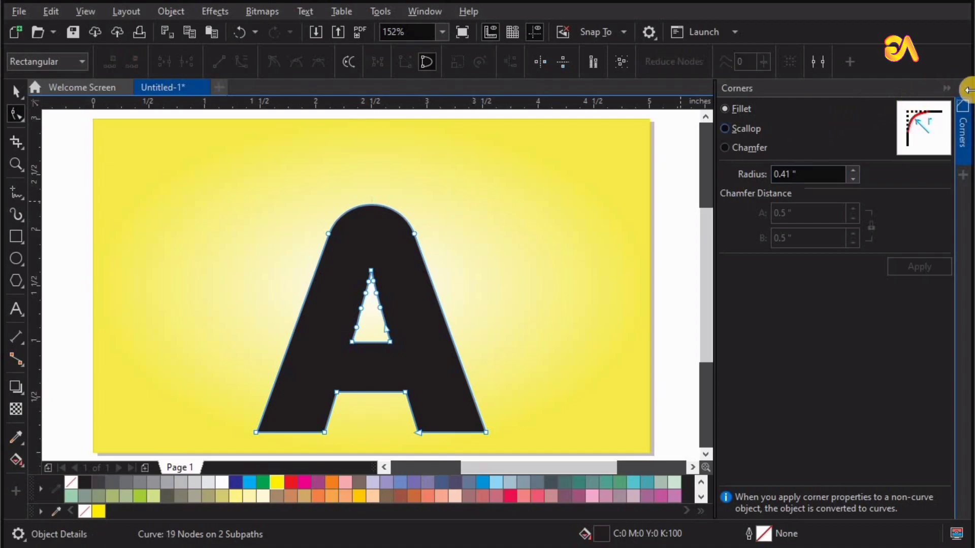
{"action": "left_click", "coordinate": [965, 94]}
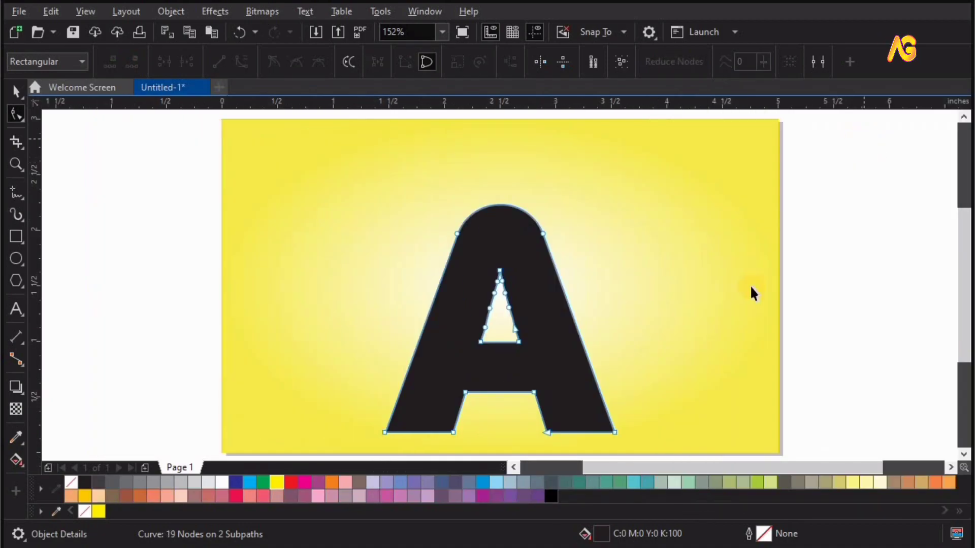
- Fill the rounded letter A with white and deselect it
{"action": "key", "text": "space"}
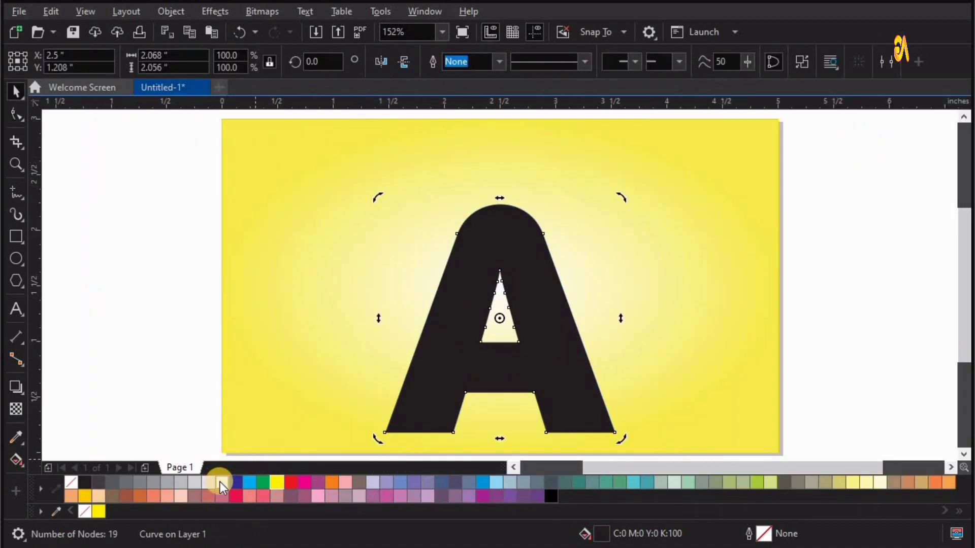
{"action": "left_click", "coordinate": [220, 482]}
{"action": "left_click", "coordinate": [218, 432]}
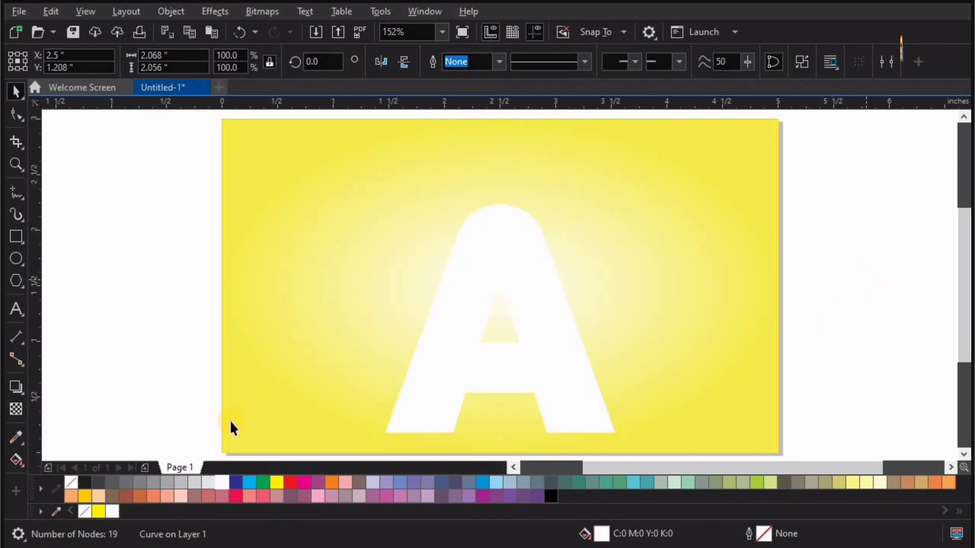
- Import the top-view airplane and the airplane-over-city picture, placing both beside the page
{"action": "left_click", "coordinate": [19, 11]}
{"action": "left_click", "coordinate": [37, 263]}
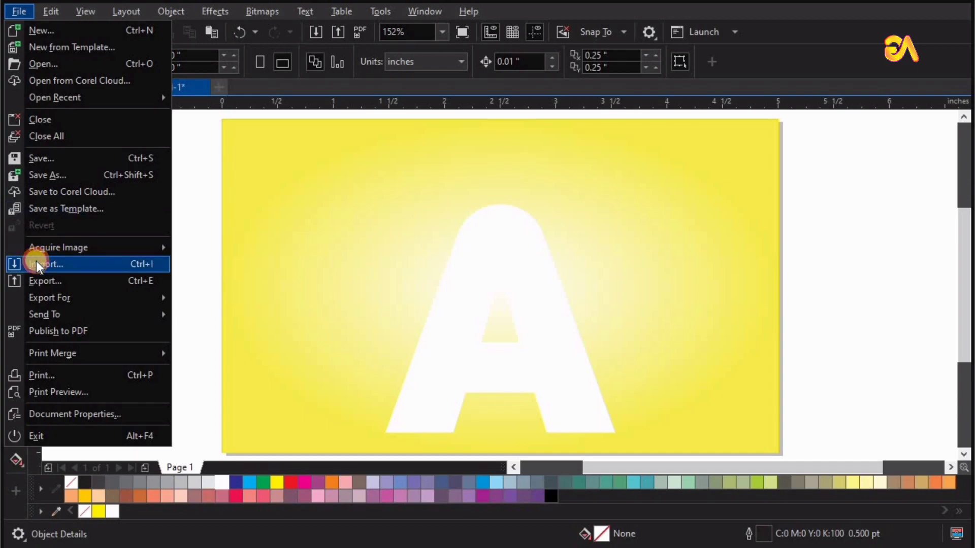
{"action": "left_click", "coordinate": [457, 209]}
{"action": "left_click", "coordinate": [423, 237], "text": "ctrl"}
{"action": "left_click", "coordinate": [575, 412]}
{"action": "mouse_move", "coordinate": [59, 145]}
{"action": "left_mouse_down"}
{"action": "mouse_move", "coordinate": [142, 231]}
{"action": "mouse_move", "coordinate": [189, 299]}
{"action": "left_mouse_up"}
{"action": "left_click_drag", "start_coordinate": [139, 243], "coordinate": [166, 286]}
- Crop the airplane-over-city picture to its lower city strip, about 0.31" high, and place a duplicate beside it
{"action": "key", "text": "z"}
{"action": "left_click_drag", "start_coordinate": [106, 363], "coordinate": [244, 231]}
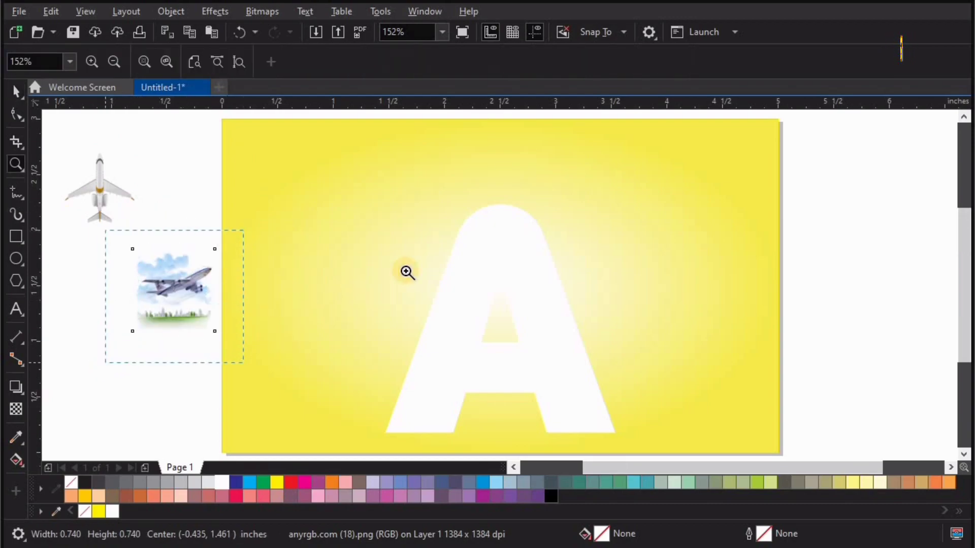
{"action": "left_click", "coordinate": [17, 114]}
{"action": "left_click", "coordinate": [571, 364]}
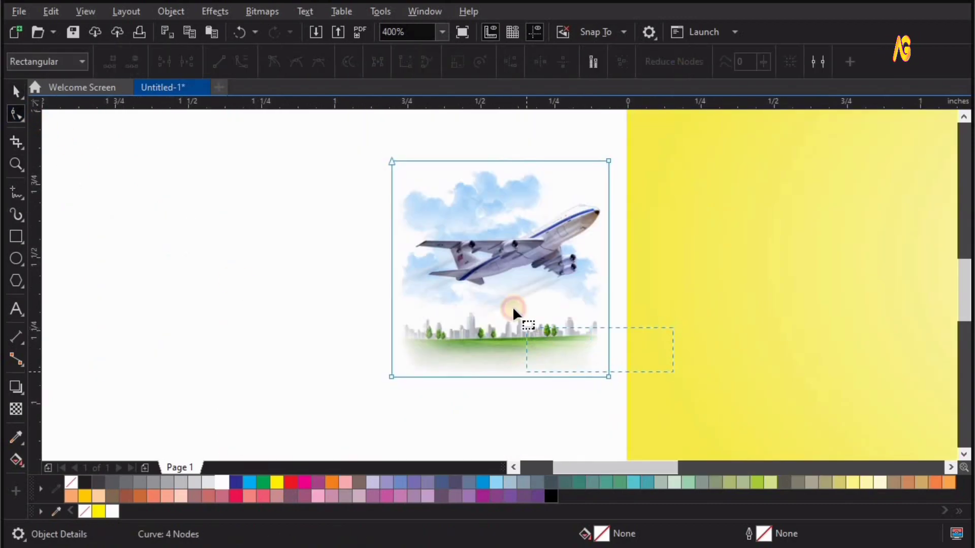
{"action": "left_click_drag", "start_coordinate": [610, 172], "coordinate": [599, 281]}
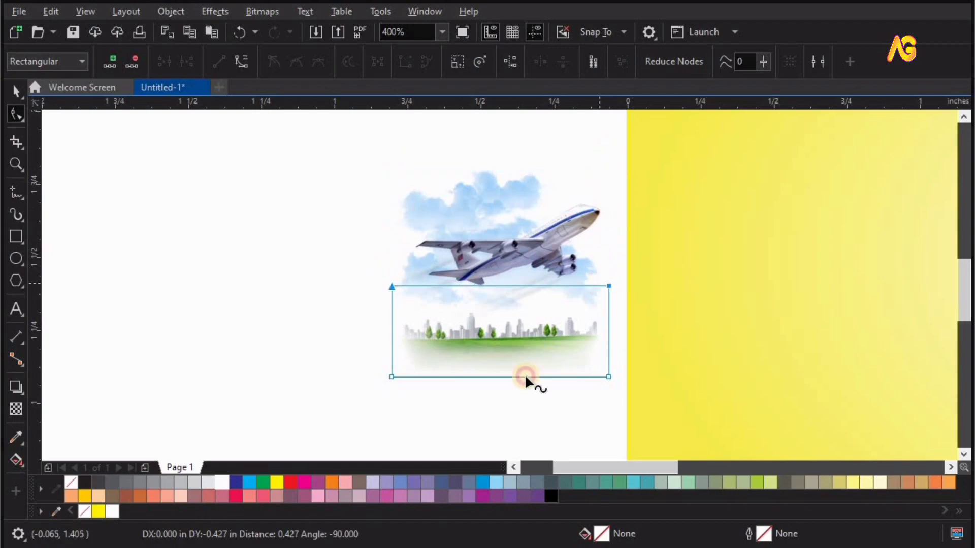
{"action": "key", "text": "space"}
{"action": "left_click_drag", "start_coordinate": [418, 336], "coordinate": [160, 336]}
{"action": "right_click", "coordinate": [160, 336]}
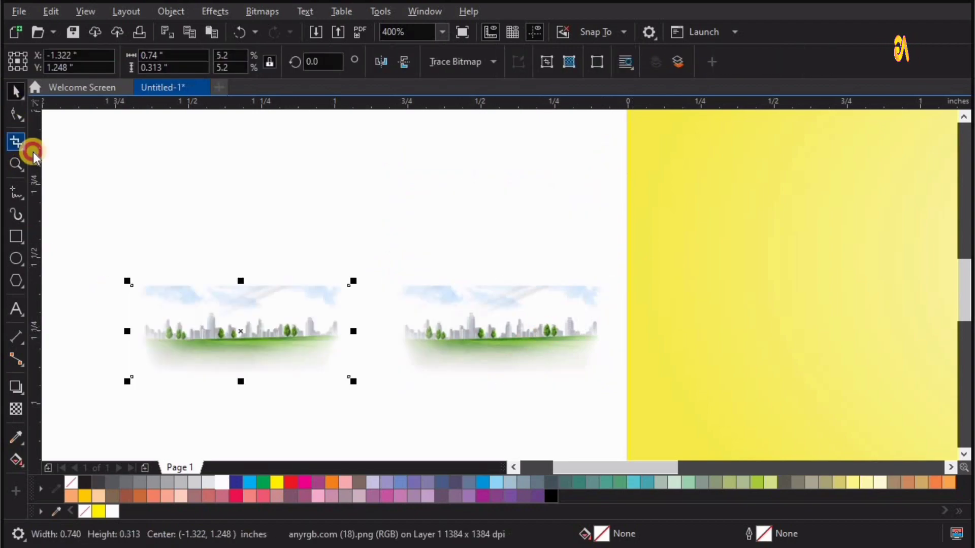
- Extend the duplicate's cropped area upwards and trim it to the blue clouds, about 0.45 by 0.31 inches
{"action": "left_click", "coordinate": [16, 112]}
{"action": "left_click_drag", "start_coordinate": [374, 259], "coordinate": [117, 314]}
{"action": "left_click_drag", "start_coordinate": [132, 280], "coordinate": [143, 145]}
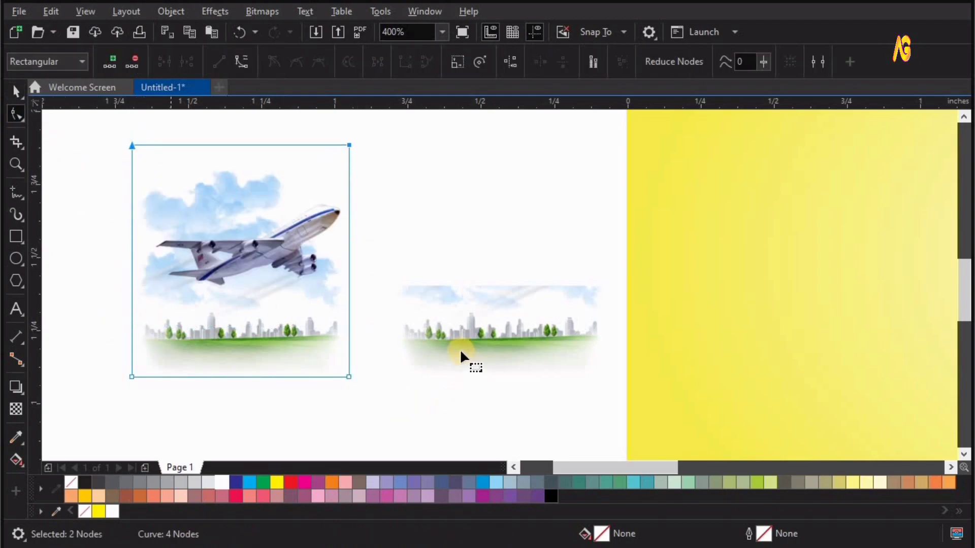
{"action": "left_click_drag", "start_coordinate": [387, 401], "coordinate": [463, 214]}
{"action": "key", "text": "space"}
{"action": "key", "text": "F4"}
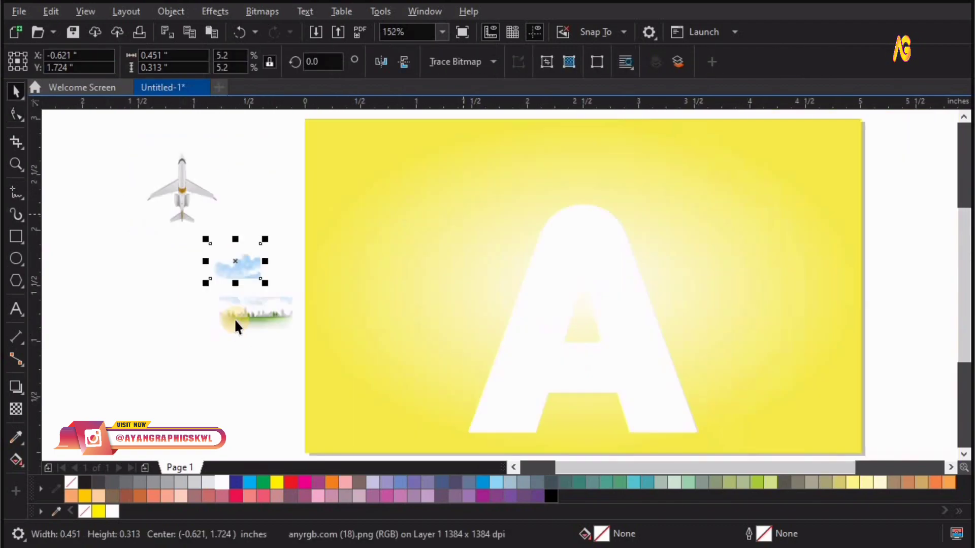
- Move the city strip onto the letter A and align it to the letter's bottom edge and horizontal centre
{"action": "left_click_drag", "start_coordinate": [245, 311], "coordinate": [484, 386]}
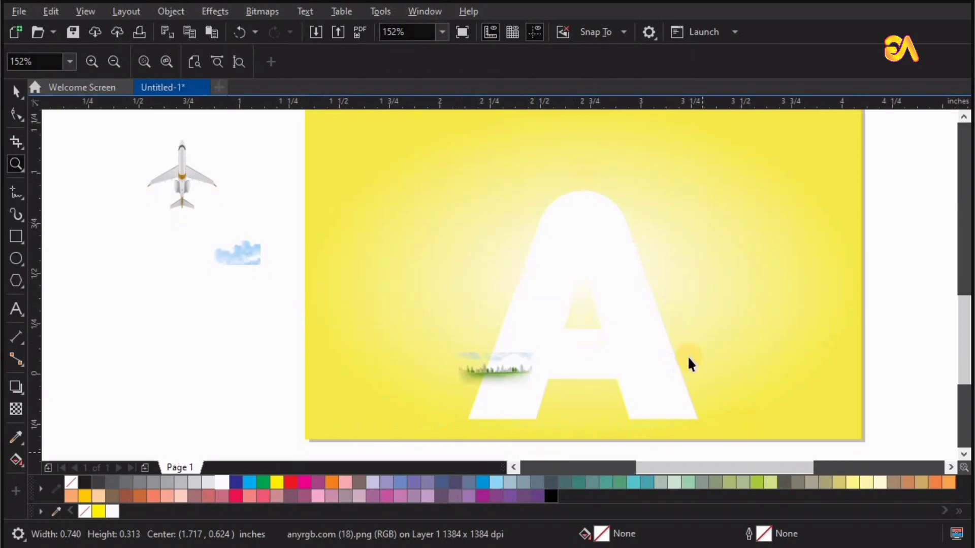
{"action": "scroll", "coordinate": [672, 308], "scroll_direction": "up", "scroll_amount": 2}
{"action": "left_click", "coordinate": [673, 307], "text": "shift"}
{"action": "key", "text": "b"}
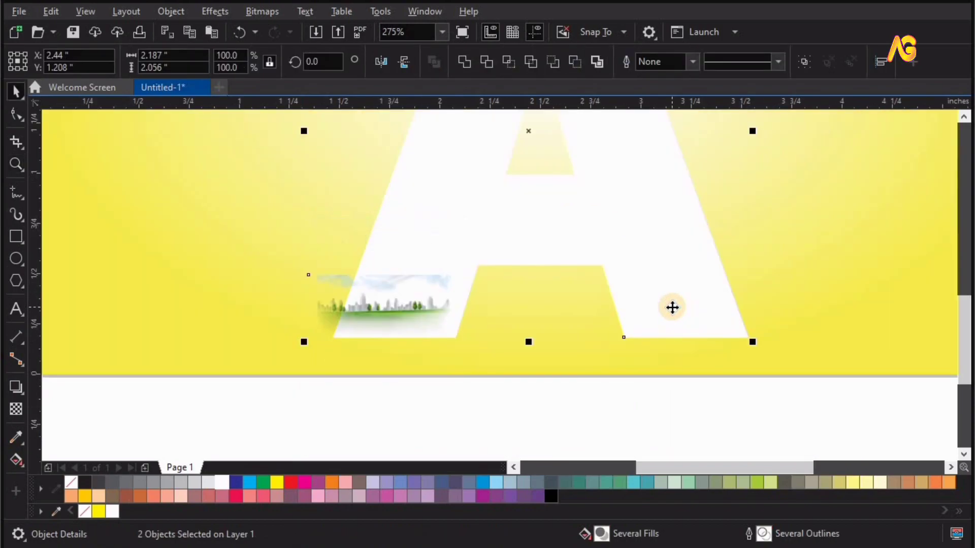
{"action": "key", "text": "c"}
{"action": "key", "text": "Escape"}
- Enlarge the city strip from its centre to about 2.09 inches wide and align its bottom with the letter's base
{"action": "left_click", "coordinate": [612, 277]}
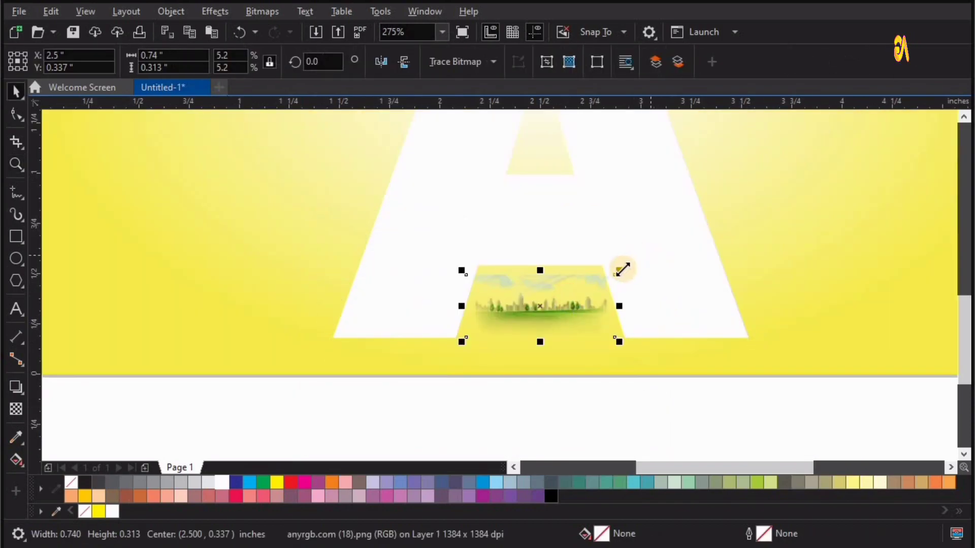
{"action": "left_click_drag", "start_coordinate": [723, 228], "coordinate": [756, 213]}
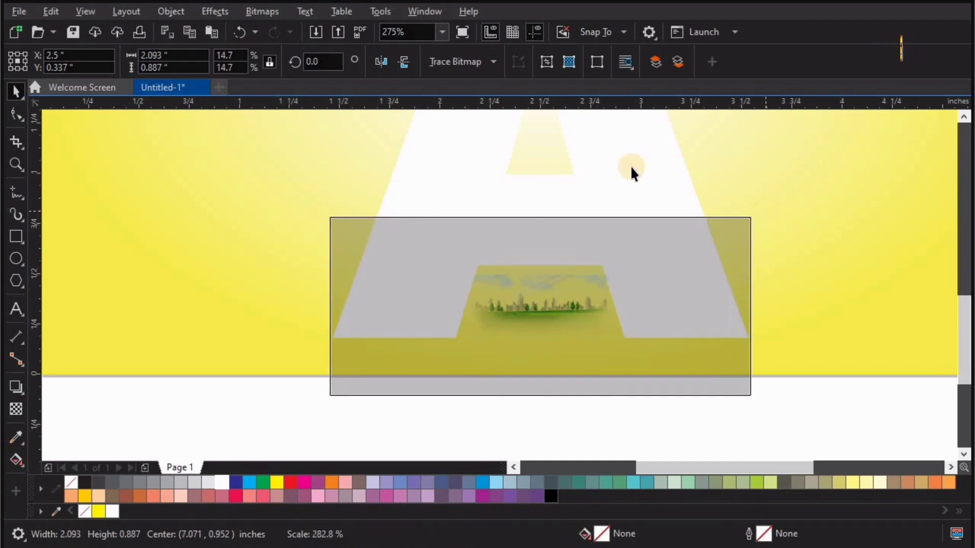
{"action": "left_click", "coordinate": [622, 159], "text": "shift"}
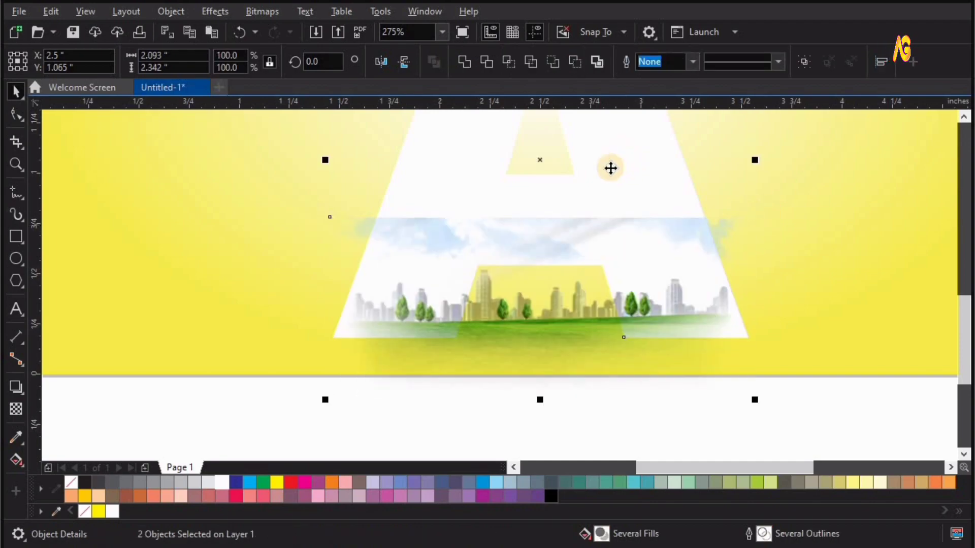
{"action": "key", "text": "e"}
{"action": "key", "text": "Escape"}
- Fade the upper edge of the city strip with a short vertical linear transparency
{"action": "left_click", "coordinate": [631, 288]}
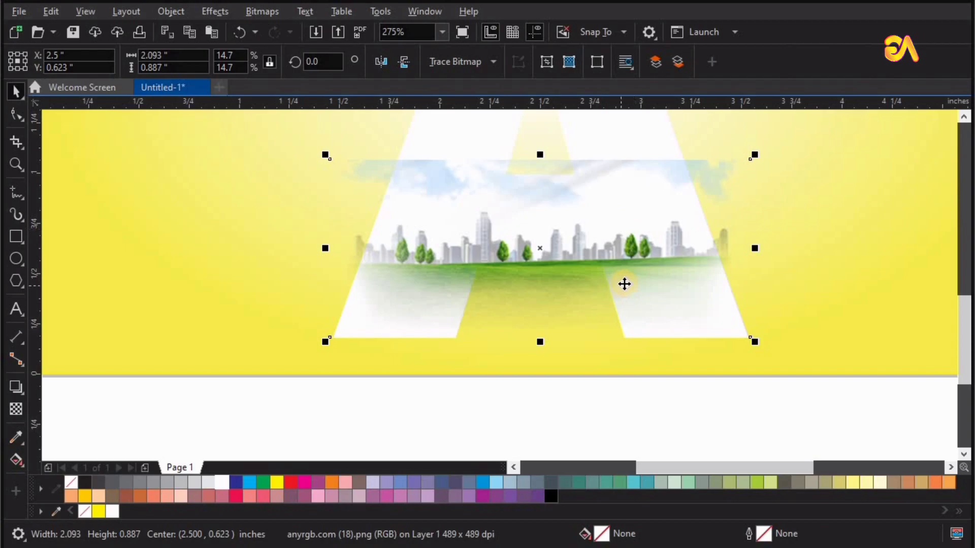
{"action": "scroll", "coordinate": [625, 284], "scroll_direction": "down", "scroll_amount": 4}
{"action": "key", "text": "F2"}
{"action": "left_click", "coordinate": [609, 223]}
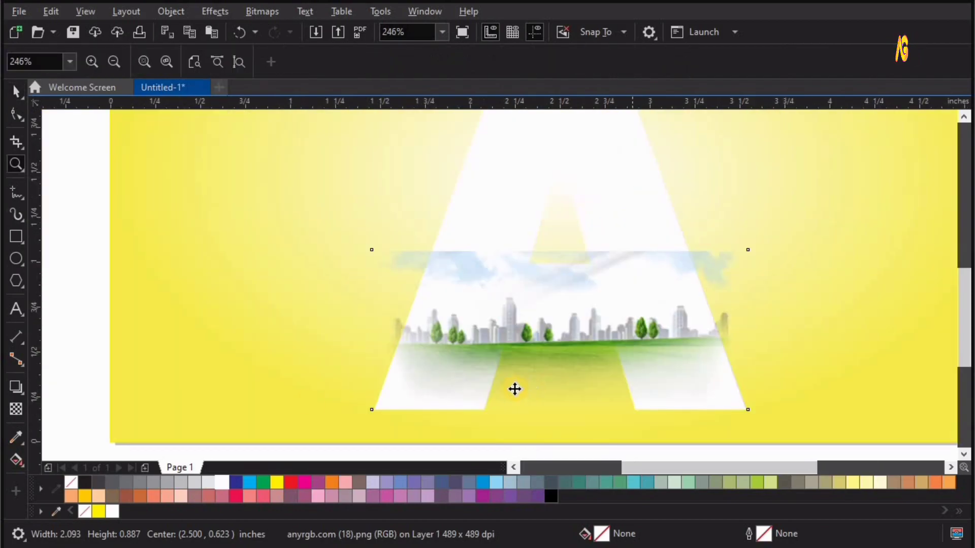
{"action": "left_click", "coordinate": [16, 409]}
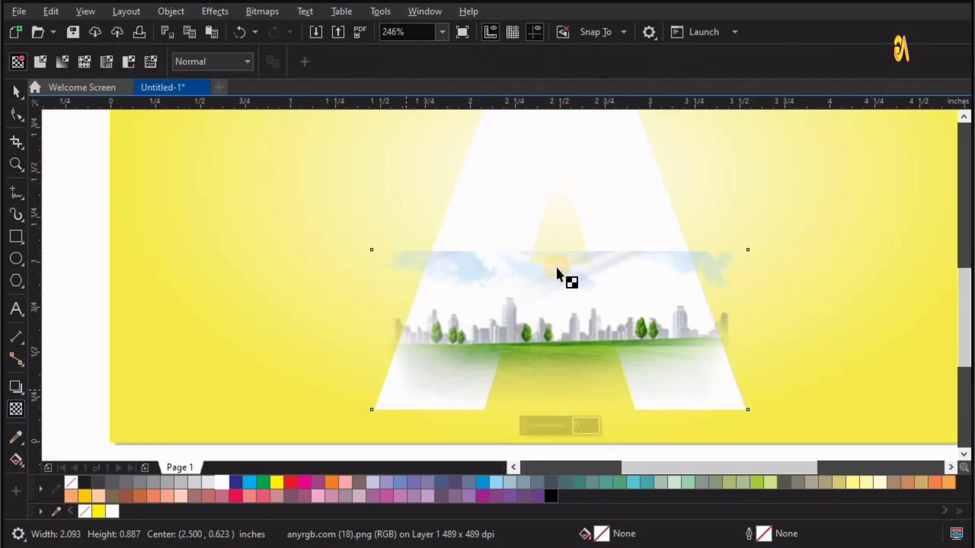
{"action": "mouse_move", "coordinate": [561, 274]}
{"action": "left_mouse_down"}
{"action": "mouse_move", "coordinate": [559, 237]}
{"action": "mouse_move", "coordinate": [559, 280]}
{"action": "left_mouse_up"}
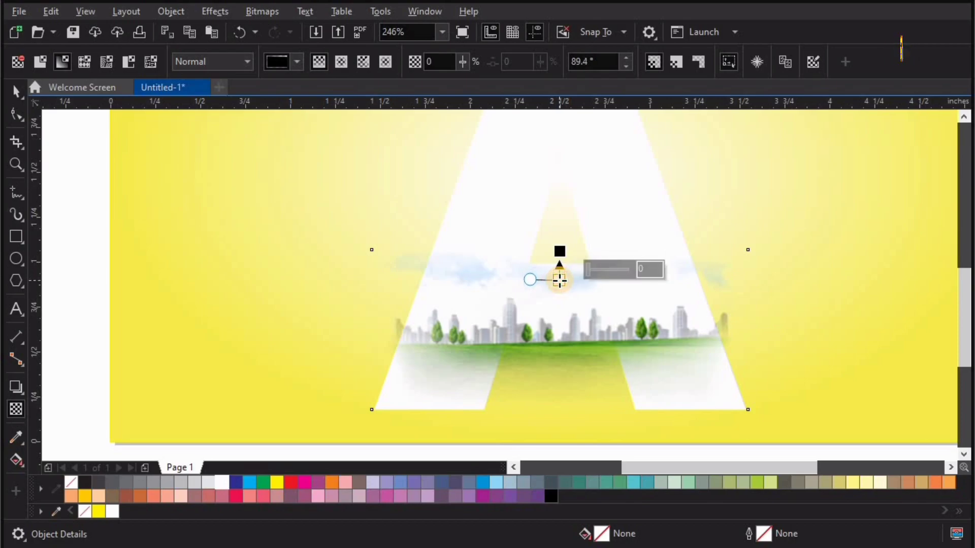
- Move the cropped cloud picture onto the letter above the city strip and enlarge it to about 1.77 by 1.23 inches
{"action": "key", "text": "F4"}
{"action": "key", "text": "space"}
{"action": "left_click_drag", "start_coordinate": [241, 269], "coordinate": [566, 237]}
{"action": "key", "text": "F2"}
{"action": "left_click_drag", "start_coordinate": [407, 182], "coordinate": [801, 407]}
{"action": "left_click_drag", "start_coordinate": [469, 213], "coordinate": [579, 311]}
{"action": "left_click_drag", "start_coordinate": [495, 236], "coordinate": [504, 271]}
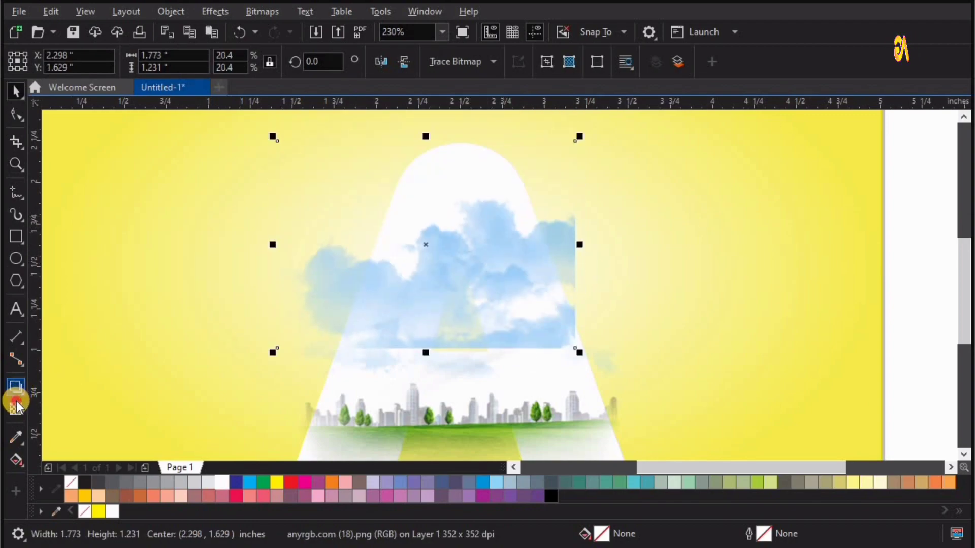
- Fade the cloud picture's lower edge with a short vertical linear transparency and enlarge it to about 1.96 by 1.36 inches
{"action": "mouse_move", "coordinate": [460, 325]}
{"action": "left_mouse_down"}
{"action": "mouse_move", "coordinate": [461, 347]}
{"action": "mouse_move", "coordinate": [460, 317]}
{"action": "left_mouse_up"}
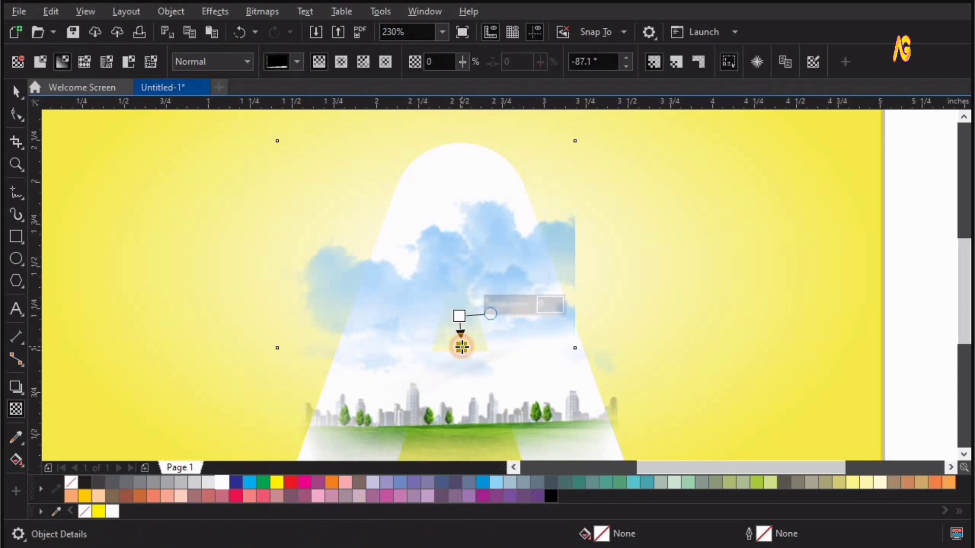
{"action": "key", "text": "space"}
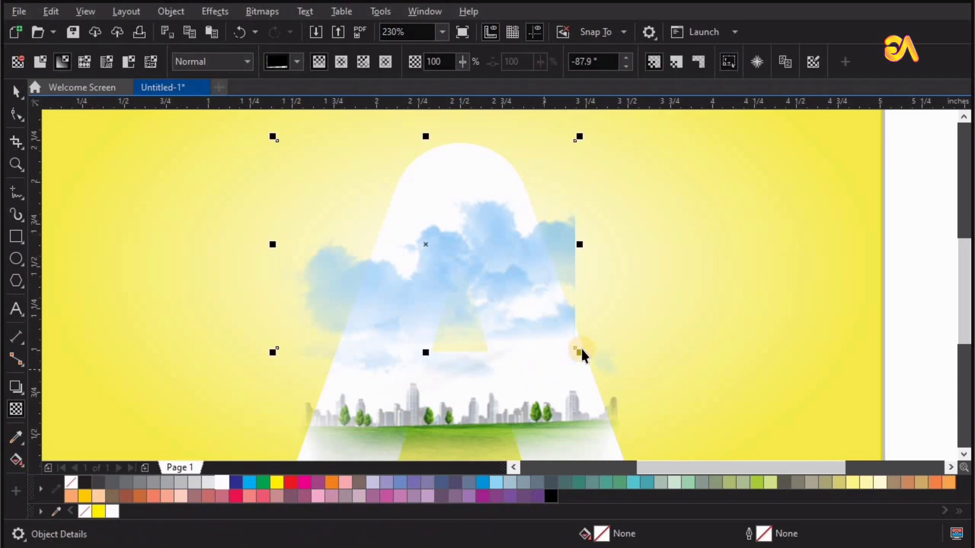
{"action": "left_click_drag", "start_coordinate": [596, 363], "coordinate": [597, 364]}
{"action": "mouse_move", "coordinate": [579, 317]}
{"action": "left_mouse_down"}
{"action": "mouse_move", "coordinate": [576, 307]}
{"action": "mouse_move", "coordinate": [550, 311]}
{"action": "left_mouse_up"}
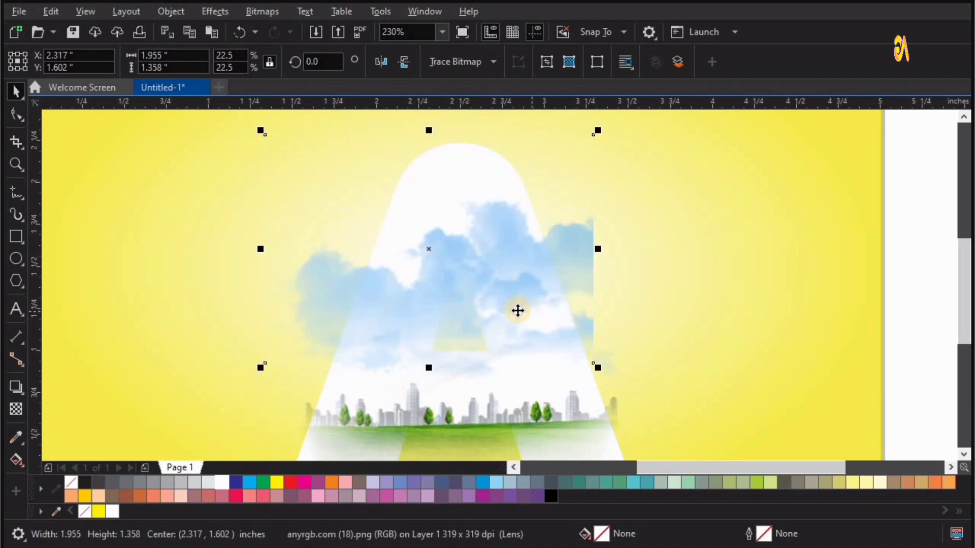
- Duplicate the cloud picture upward so the copy covers the upper part of the letter A
{"action": "scroll", "coordinate": [526, 306], "scroll_direction": "down", "scroll_amount": 2}
{"action": "key", "text": "z"}
{"action": "mouse_move", "coordinate": [330, 363]}
{"action": "left_mouse_down"}
{"action": "mouse_move", "coordinate": [788, 133]}
{"action": "mouse_move", "coordinate": [825, 91]}
{"action": "left_mouse_up"}
{"action": "key", "text": "space"}
{"action": "left_click_drag", "start_coordinate": [434, 390], "coordinate": [430, 308]}
{"action": "right_click", "coordinate": [440, 306]}
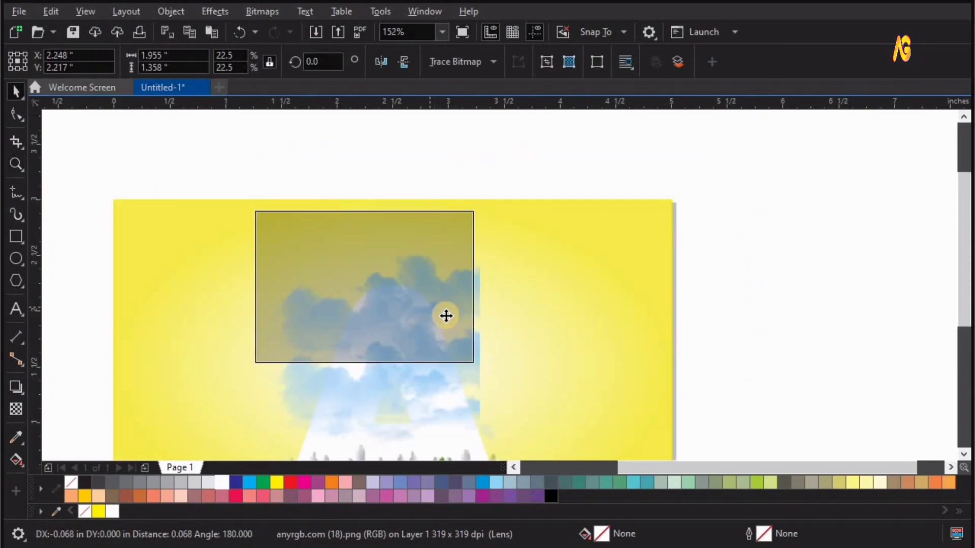
- Mirror the upper cloud copy horizontally and enlarge it to about 3.06 by 2.12 inches
{"action": "left_click_drag", "start_coordinate": [497, 392], "coordinate": [505, 394]}
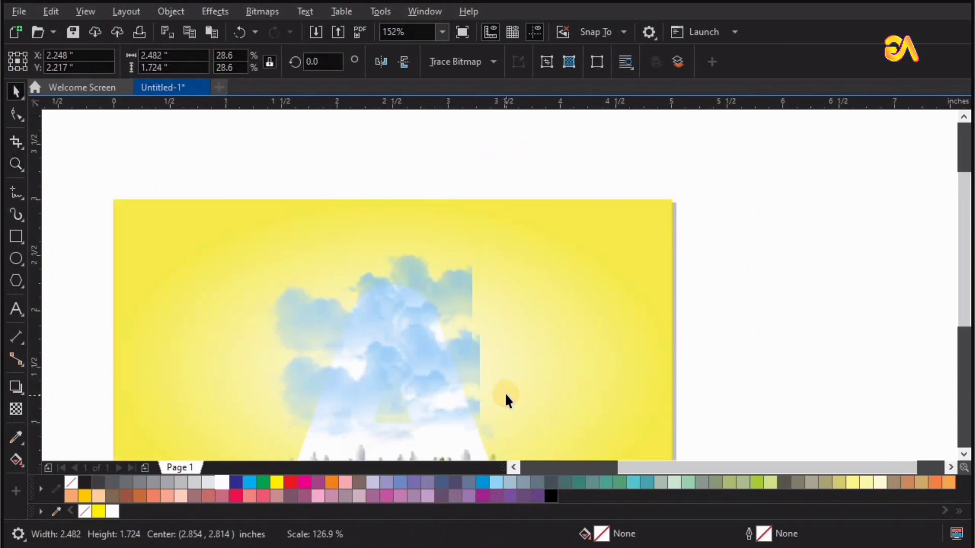
{"action": "left_click", "coordinate": [382, 62]}
{"action": "left_click_drag", "start_coordinate": [506, 184], "coordinate": [571, 143]}
{"action": "left_click", "coordinate": [815, 288]}
{"action": "key", "text": "F4"}
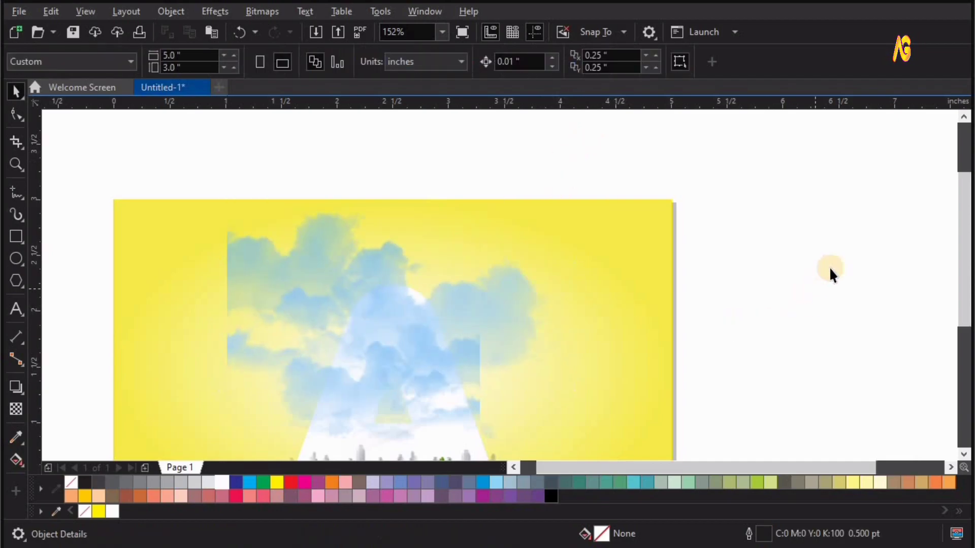
- Send the large mirrored cloud copy behind the letter and the background
{"action": "left_click", "coordinate": [451, 326]}
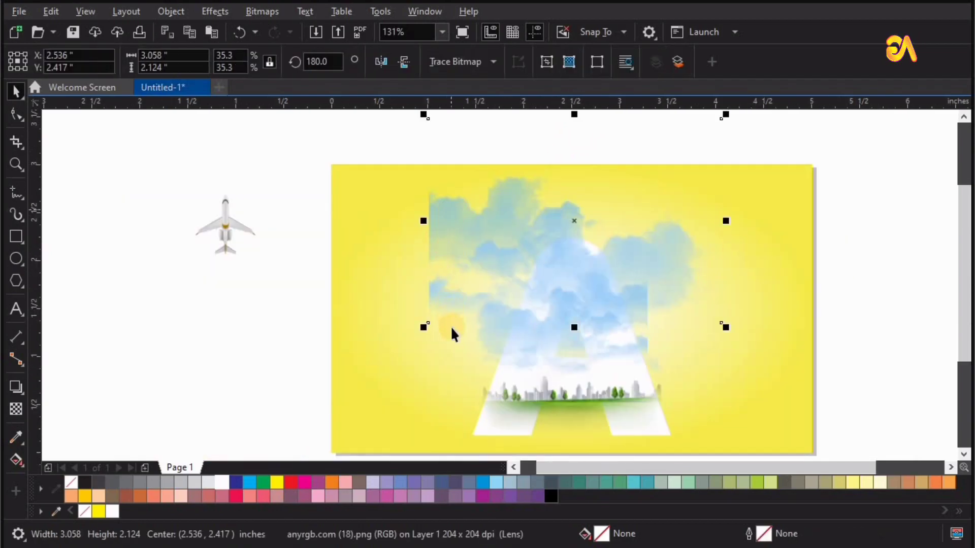
{"action": "left_click", "coordinate": [477, 399], "text": "shift"}
{"action": "left_click", "coordinate": [507, 399]}
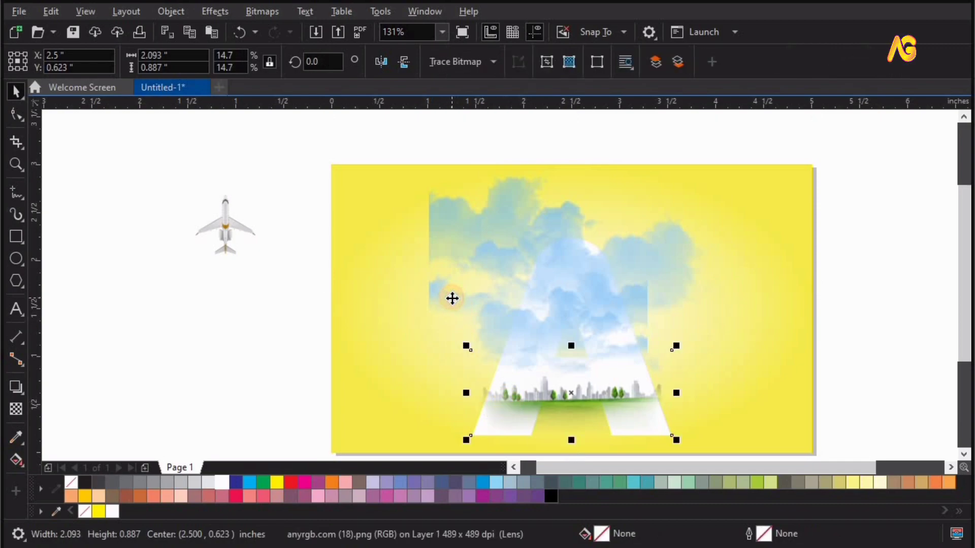
{"action": "left_click", "coordinate": [440, 203], "text": "shift"}
{"action": "left_click", "coordinate": [439, 203], "text": "shift"}
{"action": "left_click", "coordinate": [440, 204]}
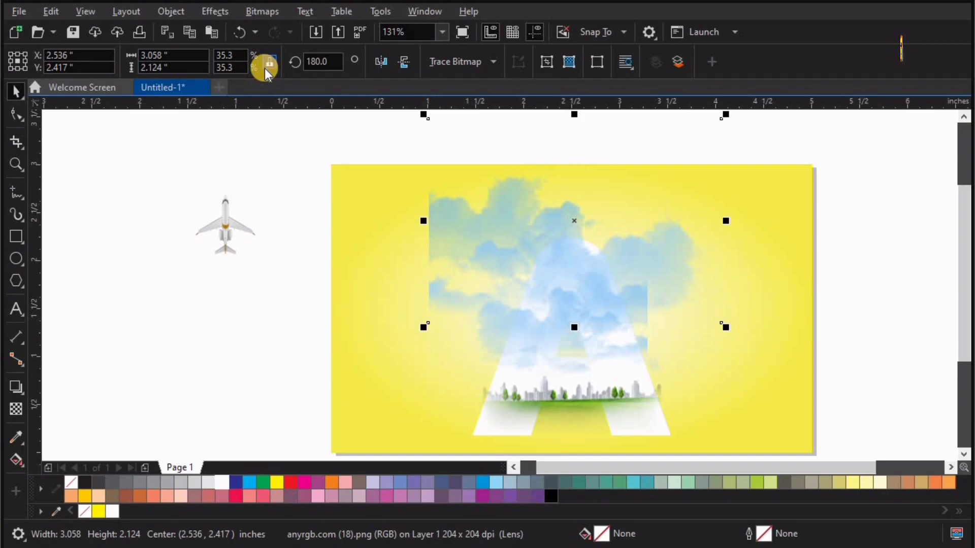
{"action": "key", "text": "ctrl+z"}
- Send the smaller cloud picture backward in the stacking order, behind the letter A
{"action": "left_click", "coordinate": [620, 297]}
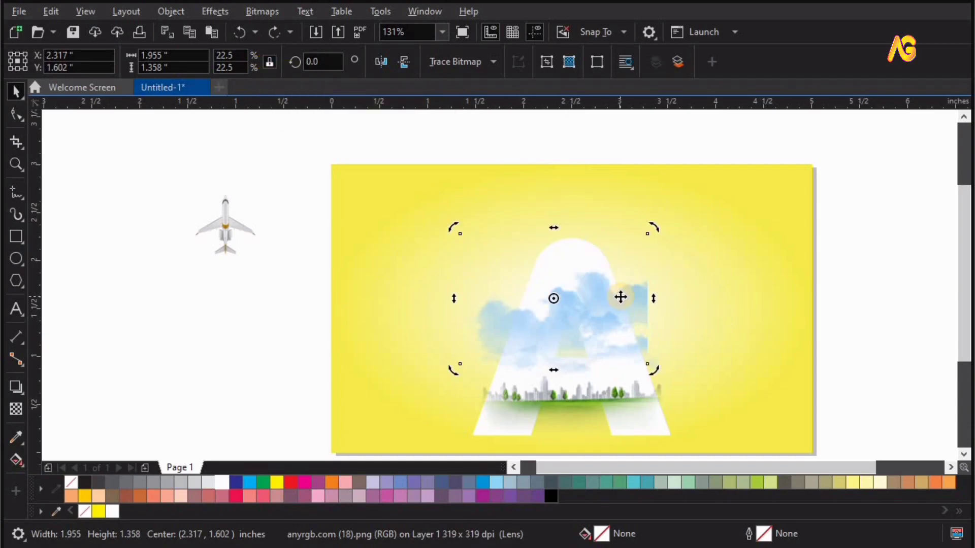
{"action": "right_click", "coordinate": [559, 306]}
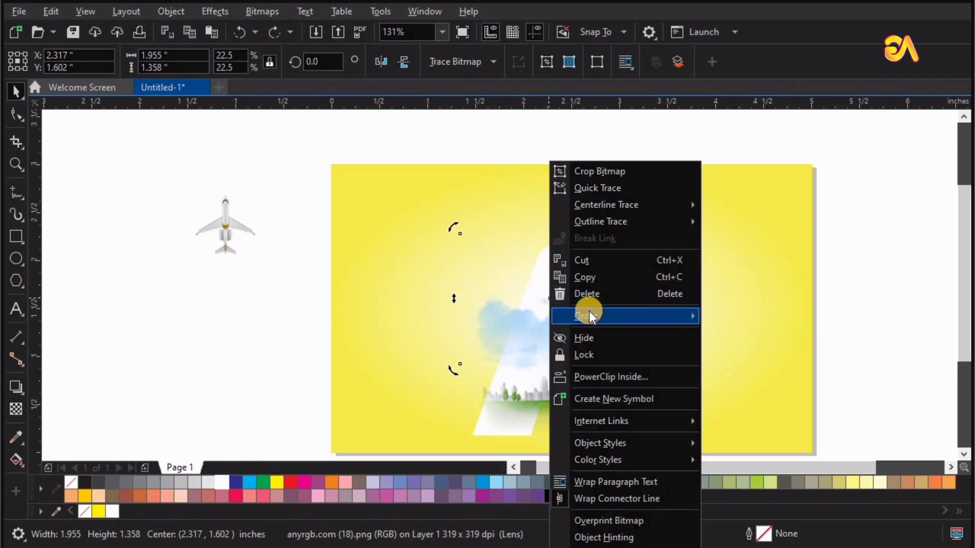
{"action": "mouse_move", "coordinate": [588, 314]}
{"action": "left_click", "coordinate": [847, 409]}
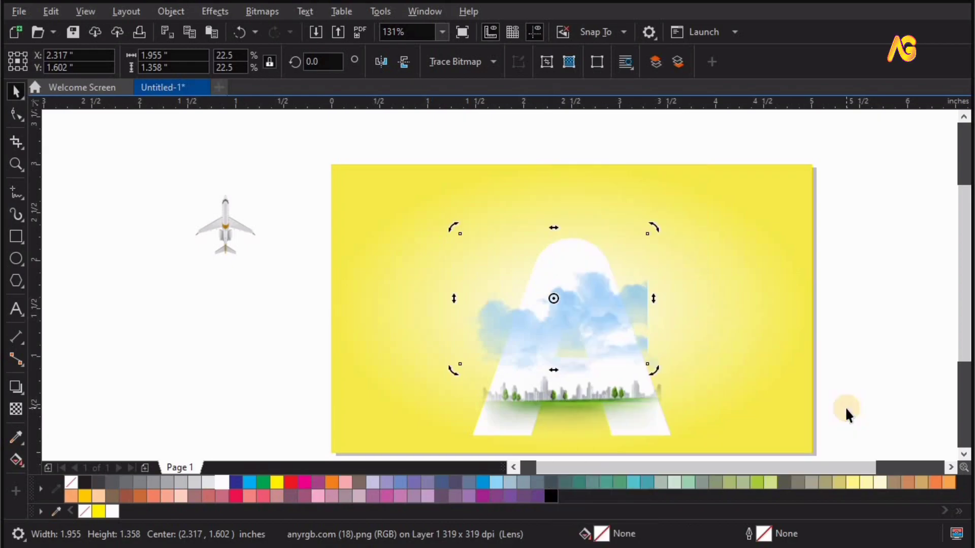
- PowerClip the smaller cloud picture and the city strip inside the letter A
{"action": "left_click", "coordinate": [170, 7]}
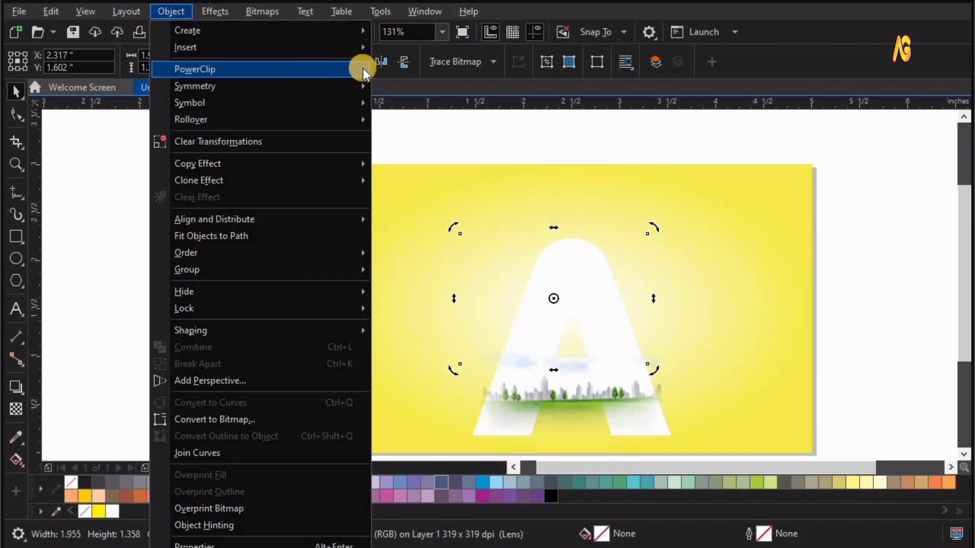
{"action": "left_click", "coordinate": [244, 68]}
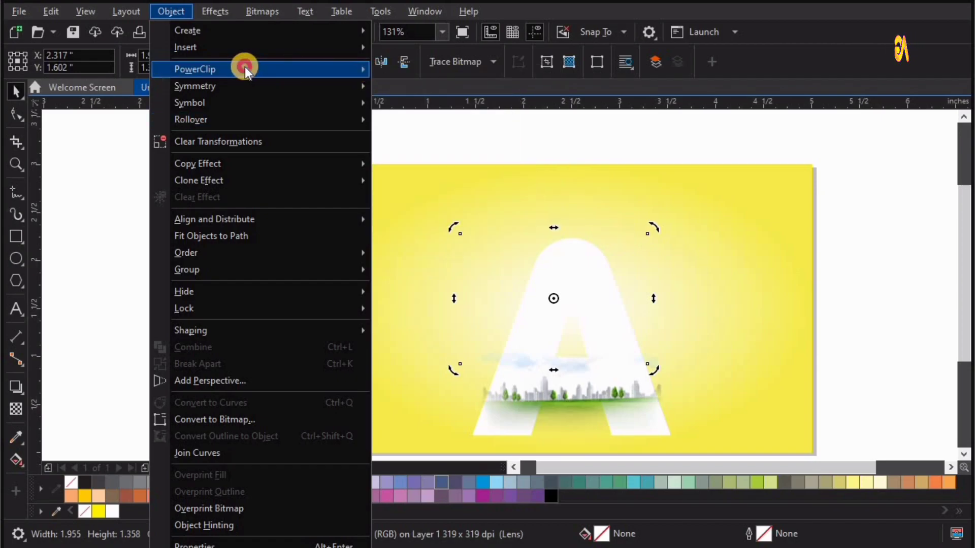
{"action": "left_click", "coordinate": [435, 71]}
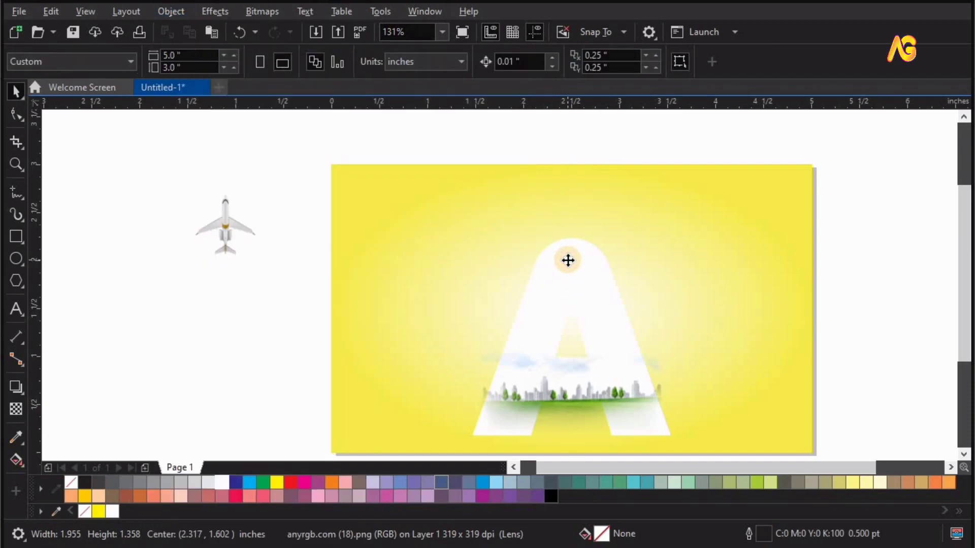
{"action": "left_click", "coordinate": [568, 260]}
{"action": "left_click", "coordinate": [542, 407]}
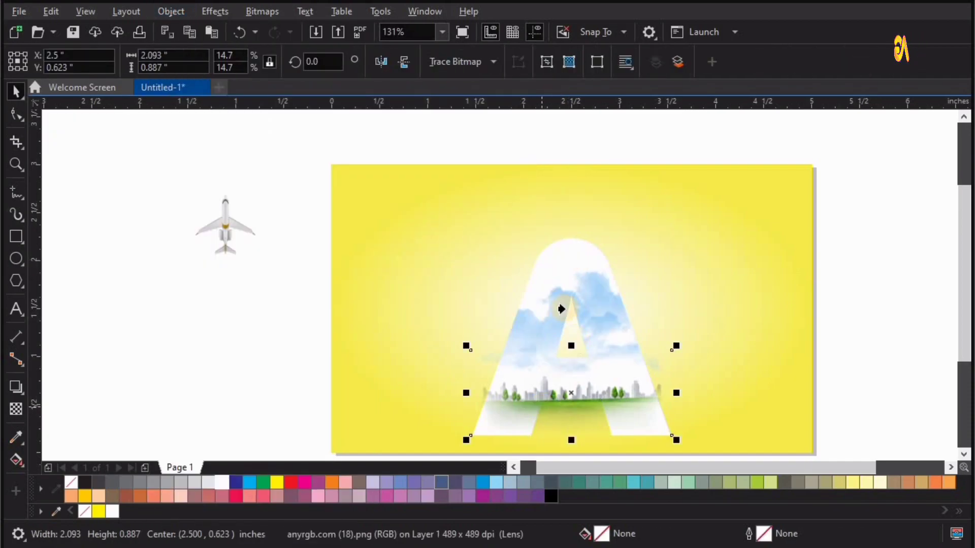
{"action": "left_click", "coordinate": [566, 272]}
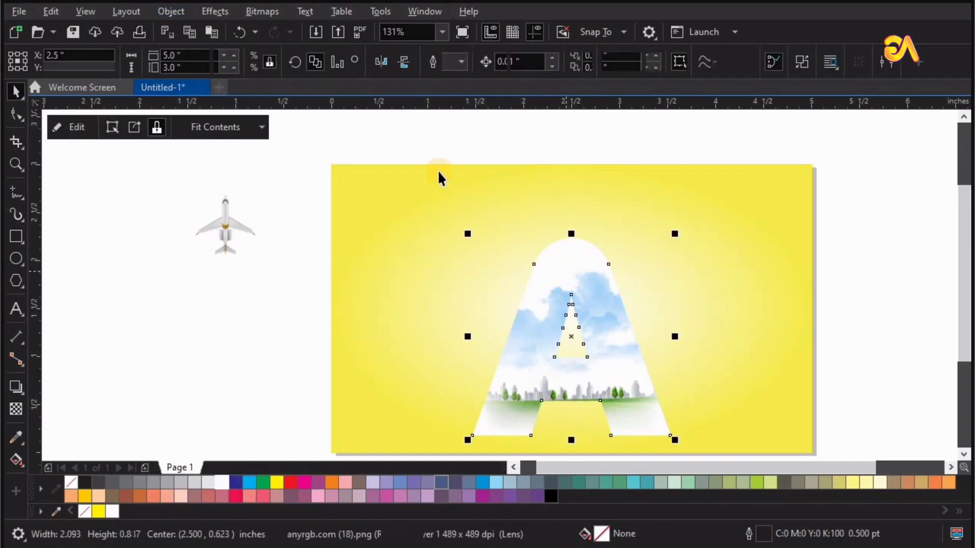
- Select the hidden large cloud copy and PowerClip it inside the letter A
{"action": "left_click", "coordinate": [742, 382]}
{"action": "left_click", "coordinate": [336, 139]}
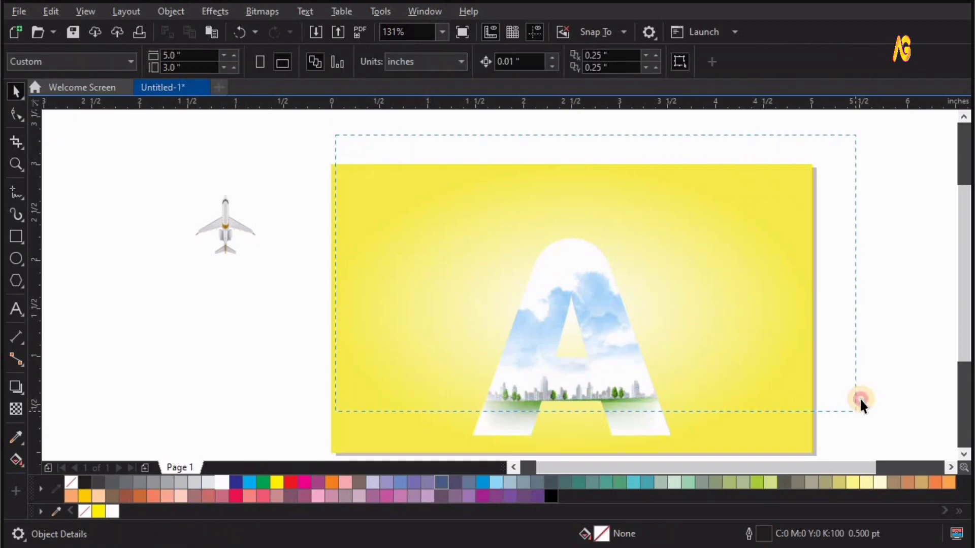
{"action": "left_click", "coordinate": [446, 158]}
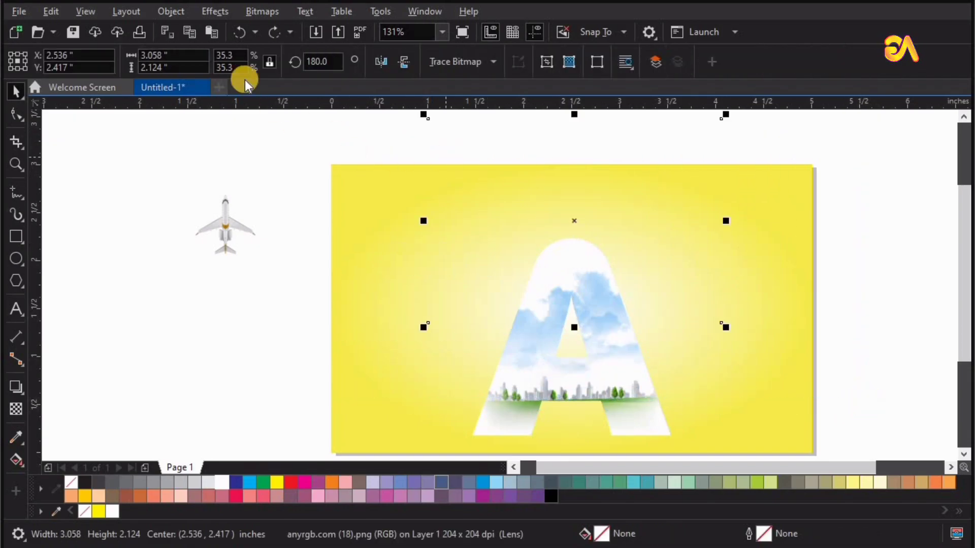
{"action": "left_click", "coordinate": [162, 12]}
{"action": "mouse_move", "coordinate": [212, 71]}
{"action": "left_click", "coordinate": [431, 72]}
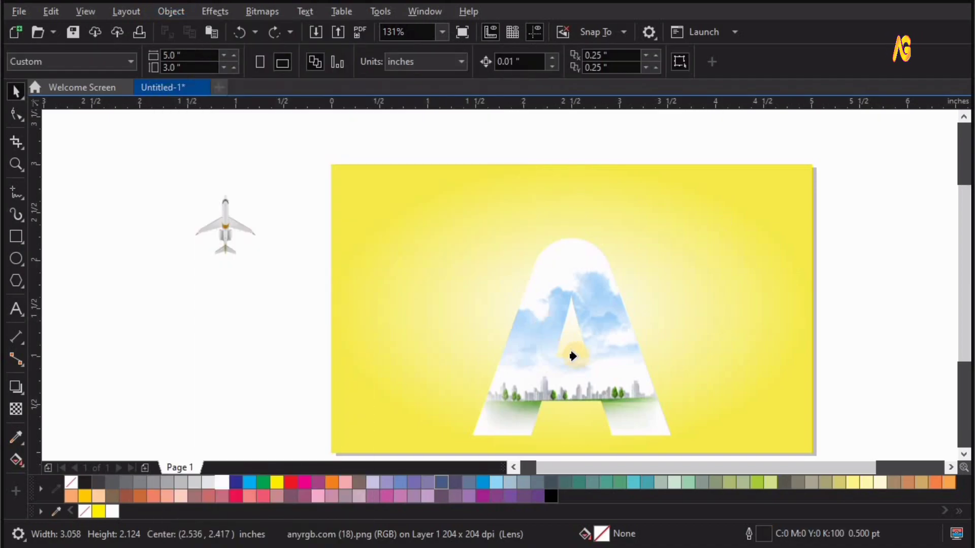
{"action": "left_click", "coordinate": [616, 361]}
- Move the airplane onto the letter A, centre it horizontally and enlarge it to about 2.9 inches square
{"action": "left_click_drag", "start_coordinate": [224, 215], "coordinate": [705, 411]}
{"action": "left_click_drag", "start_coordinate": [571, 263], "coordinate": [590, 385]}
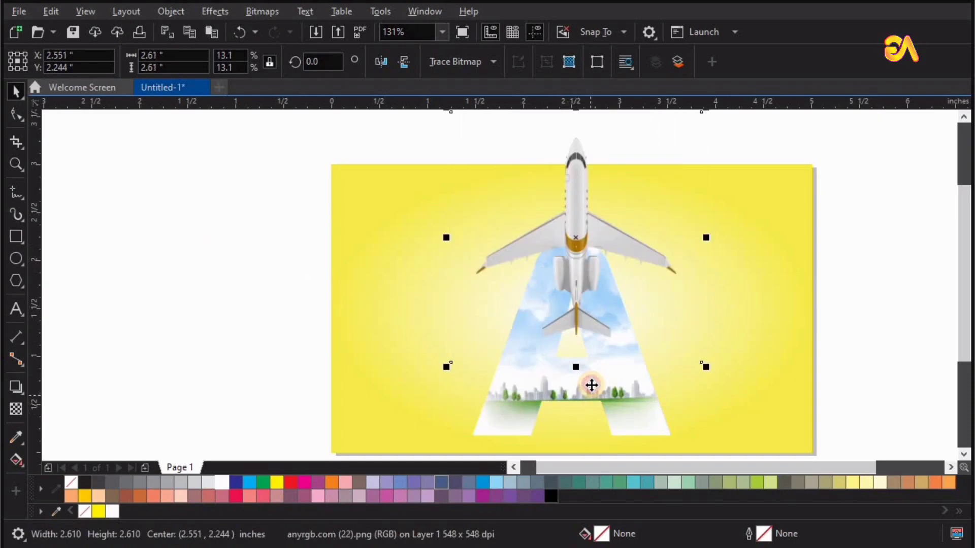
{"action": "key", "text": "c"}
{"action": "left_click", "coordinate": [733, 364]}
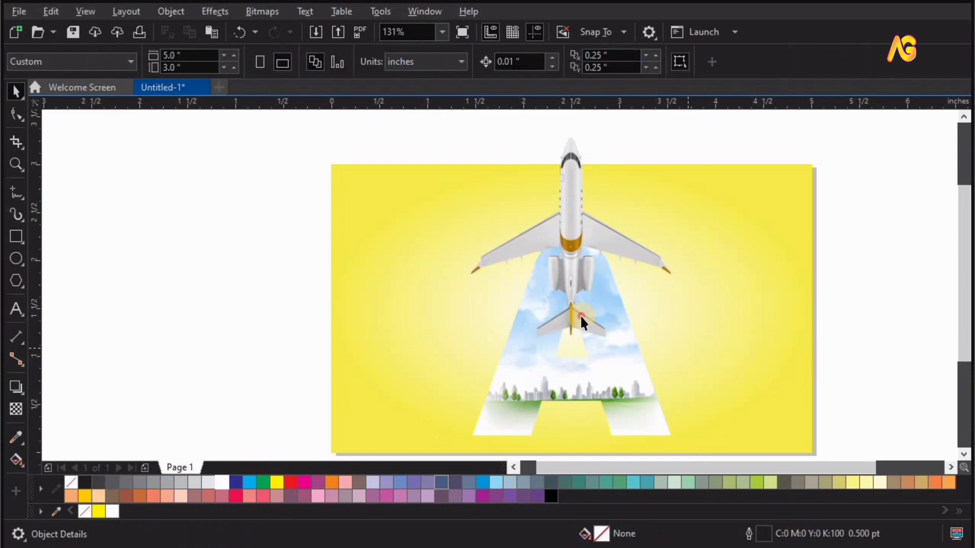
{"action": "left_click_drag", "start_coordinate": [577, 323], "coordinate": [730, 422]}
{"action": "mouse_move", "coordinate": [572, 311]}
{"action": "left_mouse_down"}
{"action": "mouse_move", "coordinate": [572, 340]}
{"action": "mouse_move", "coordinate": [569, 324]}
{"action": "left_mouse_up"}
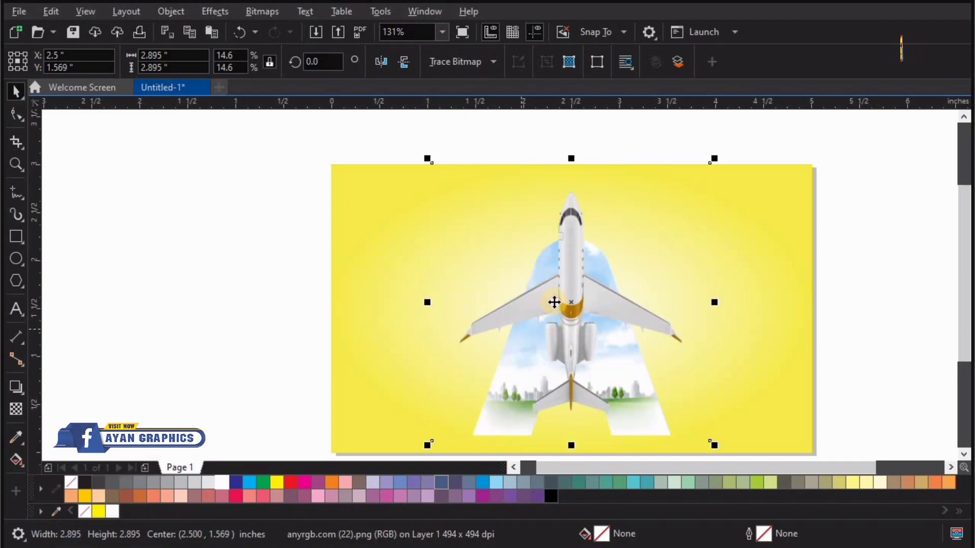
- Send the airplane behind the letter A and PowerClip it inside the letter
{"action": "right_click", "coordinate": [573, 307]}
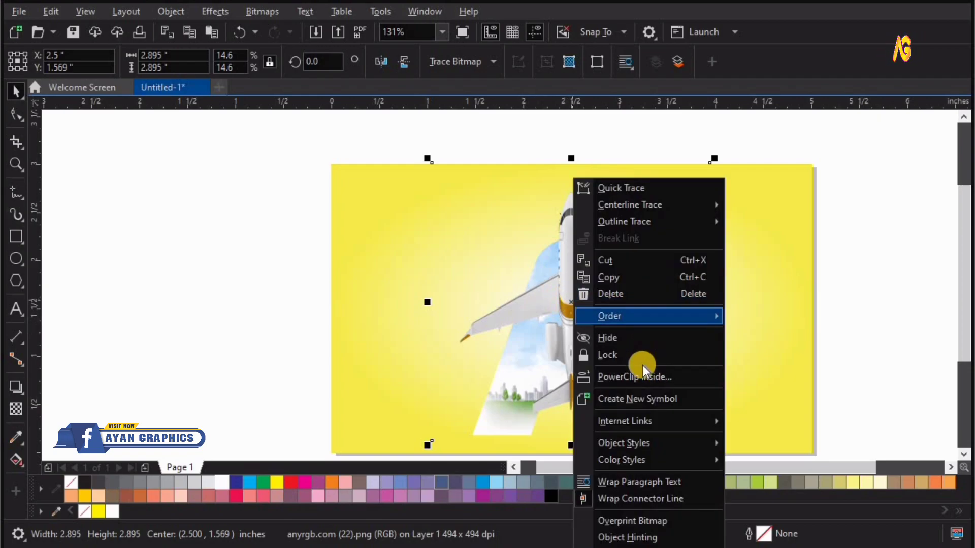
{"action": "left_click", "coordinate": [629, 315]}
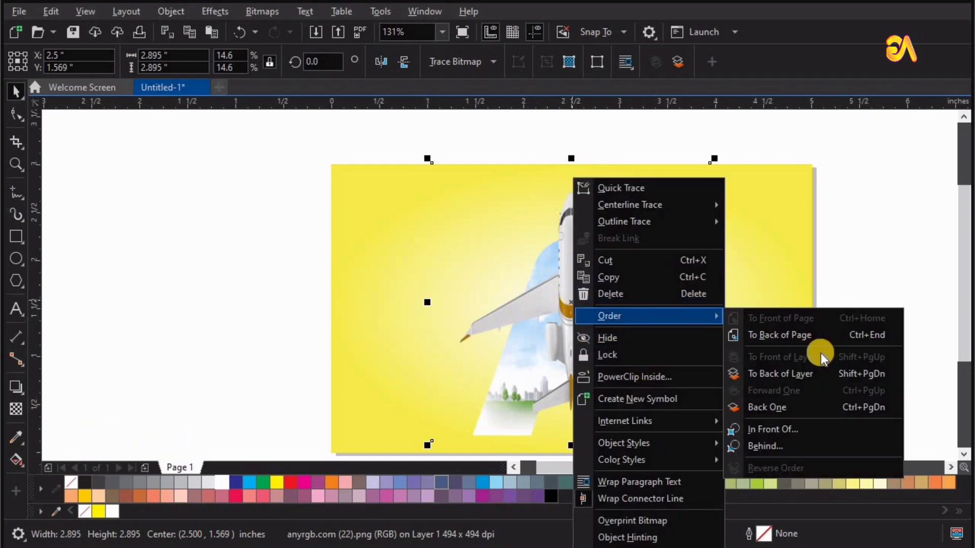
{"action": "left_click", "coordinate": [857, 409]}
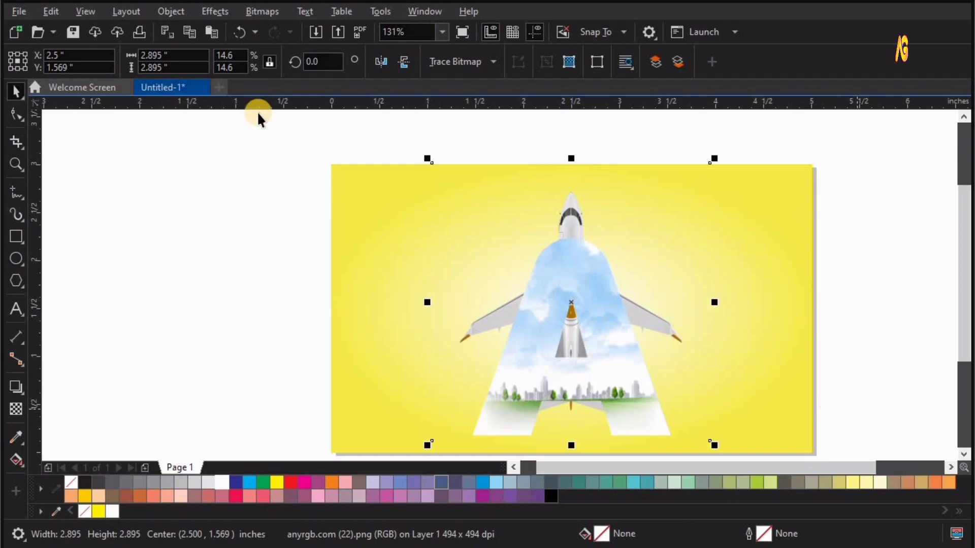
{"action": "left_click", "coordinate": [169, 12]}
{"action": "mouse_move", "coordinate": [203, 71]}
{"action": "left_click", "coordinate": [402, 68]}
{"action": "left_click", "coordinate": [570, 262]}
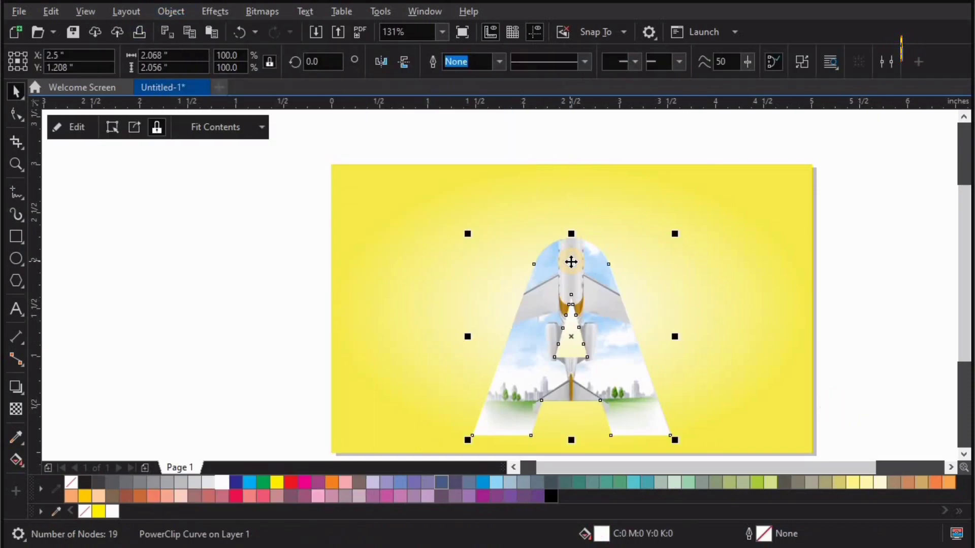
- Paste a copy of the airplane in place and crop its lower part up to the base of the letter's triangular opening
{"action": "left_click", "coordinate": [81, 12]}
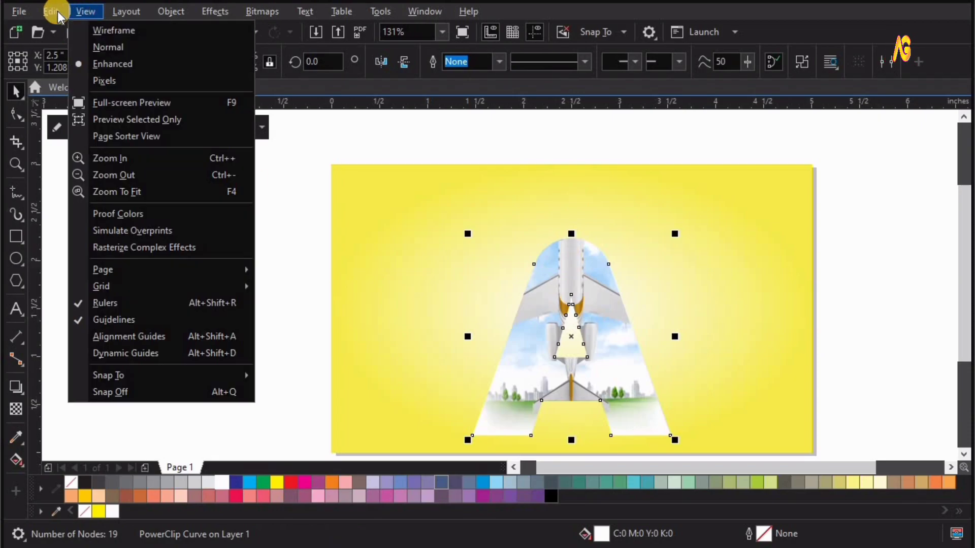
{"action": "left_click", "coordinate": [57, 11]}
{"action": "left_click", "coordinate": [86, 141]}
{"action": "left_click", "coordinate": [15, 114]}
{"action": "left_click_drag", "start_coordinate": [427, 486], "coordinate": [444, 335]}
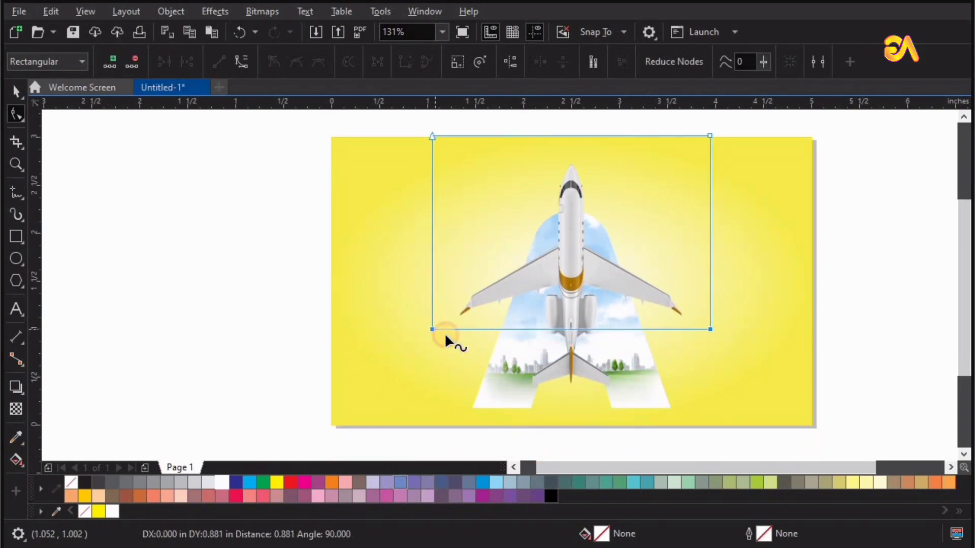
- Add a node midway along the airplane copy's lower edge and pull it up to expose the letter's triangular opening
{"action": "double_click", "coordinate": [569, 329]}
{"action": "left_click_drag", "start_coordinate": [569, 329], "coordinate": [570, 263]}
{"action": "key", "text": "space"}
{"action": "key", "text": "Escape"}
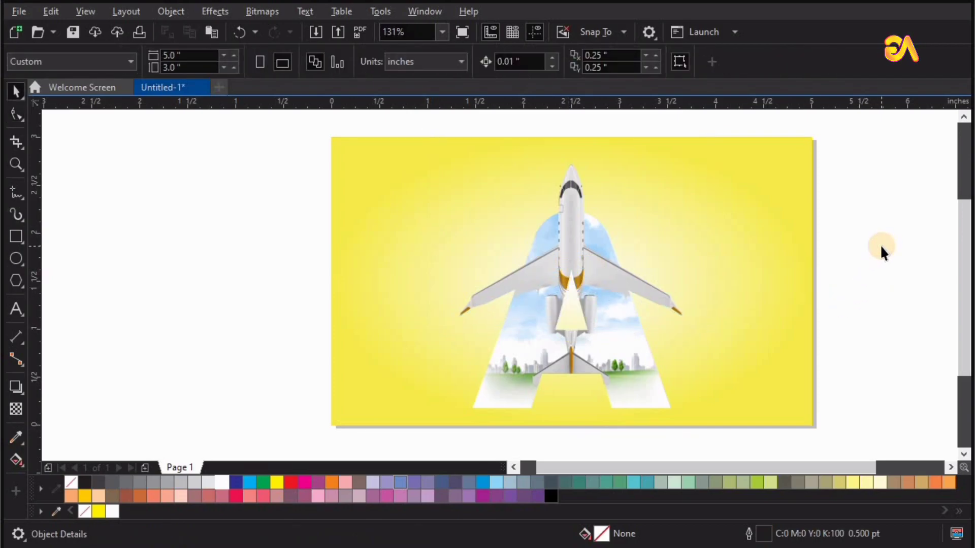
{"action": "key", "text": "shift+F4"}
{"action": "scroll", "coordinate": [754, 229], "scroll_direction": "down", "scroll_amount": 3}
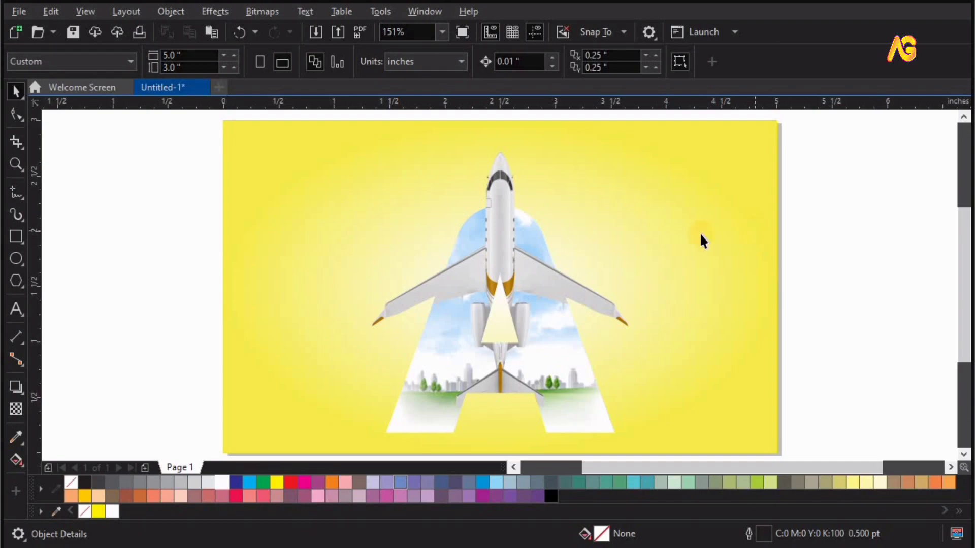
- Add a drop shadow with no offset around the letter A
{"action": "left_click", "coordinate": [630, 245]}
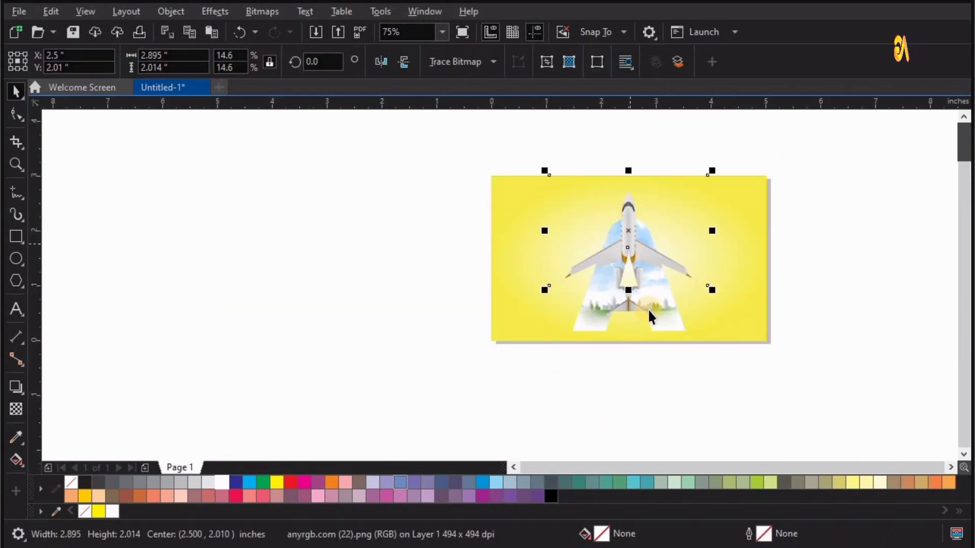
{"action": "left_click", "coordinate": [662, 311]}
{"action": "left_click", "coordinate": [16, 388]}
{"action": "left_click_drag", "start_coordinate": [670, 311], "coordinate": [686, 274]}
{"action": "key", "text": "ctrl+z"}
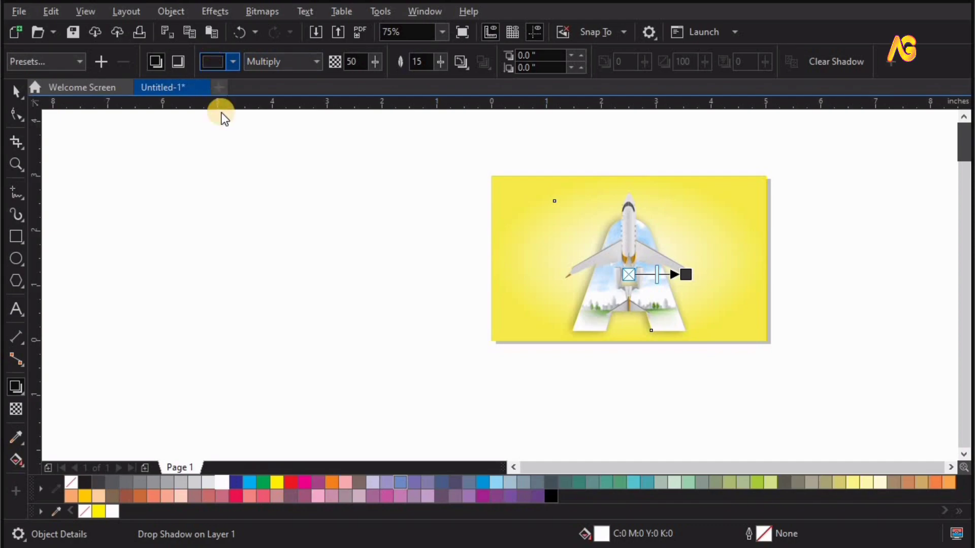
- Colour the letter's drop shadow cyan blue and set its opacity to 30 and feathering to 10
{"action": "left_click", "coordinate": [301, 159]}
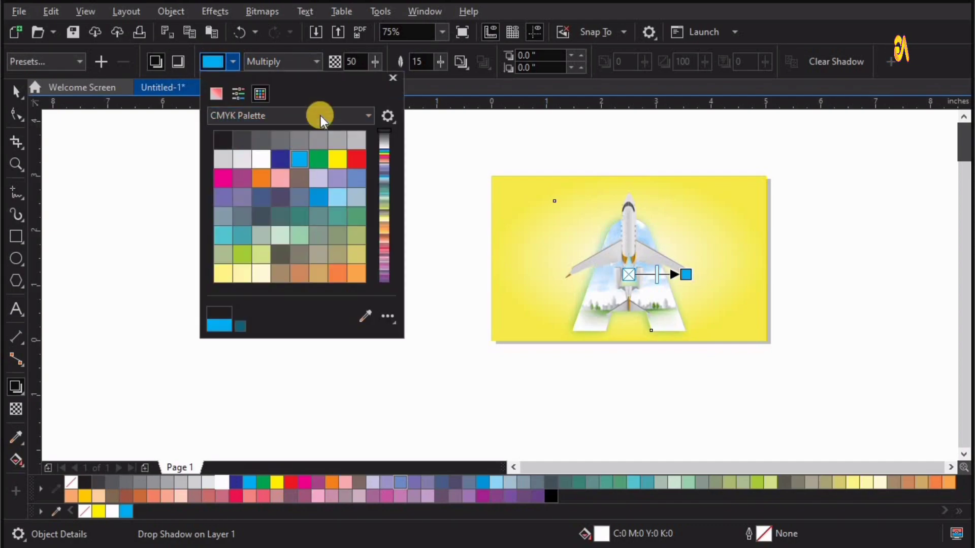
{"action": "double_click", "coordinate": [359, 61]}
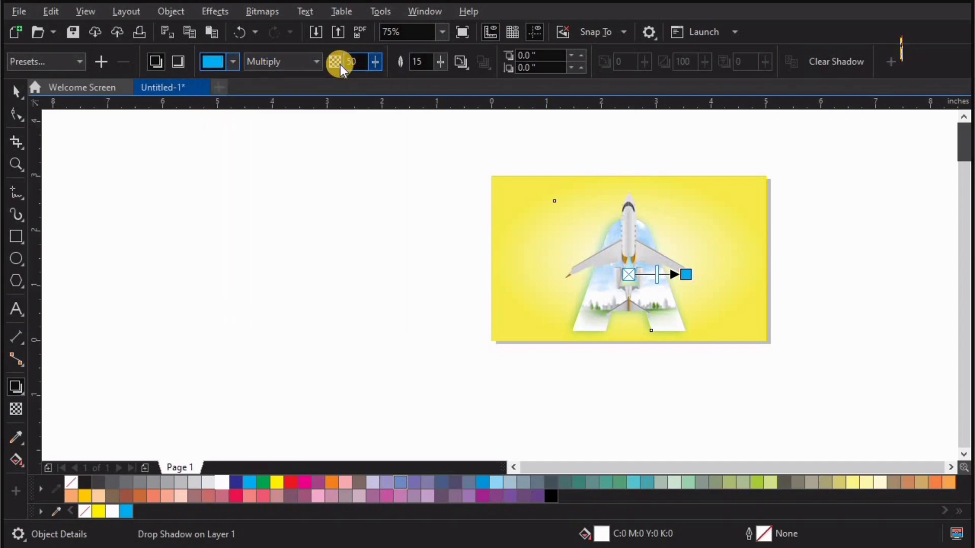
{"action": "type", "text": "30"}
{"action": "key", "text": "Tab"}
{"action": "type", "text": "10"}
{"action": "key", "text": "Return"}
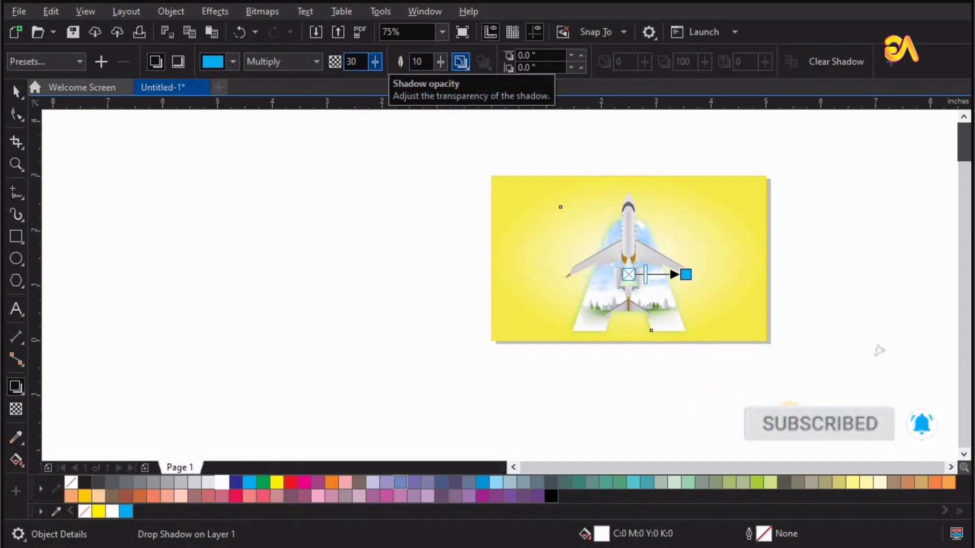
{"action": "left_click", "coordinate": [801, 282]}
{"action": "key", "text": "F4"}
{"action": "left_click", "coordinate": [832, 253]}
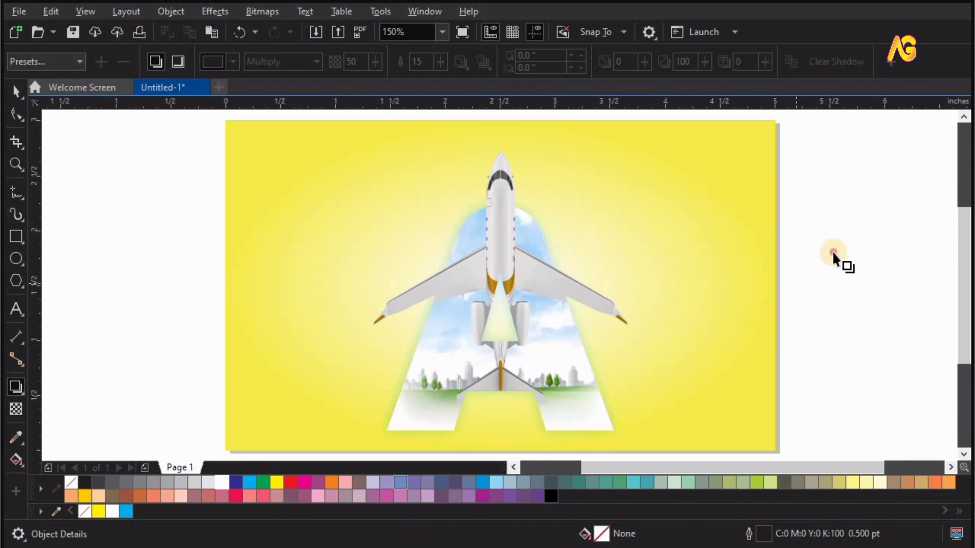
{"action": "left_click", "coordinate": [502, 187]}
{"action": "key", "text": "space"}
{"action": "left_click_drag", "start_coordinate": [494, 186], "coordinate": [510, 178]}
{"action": "key", "text": "ctrl+z"}
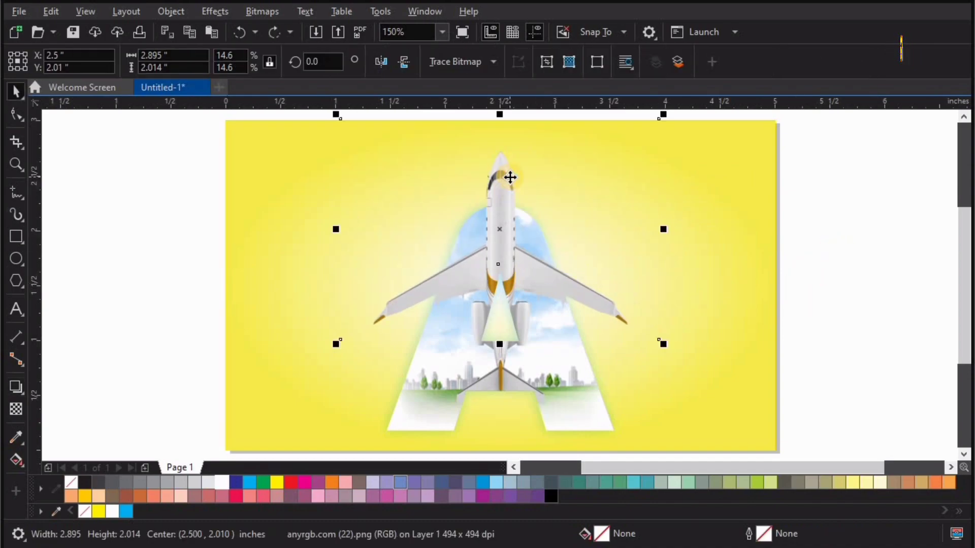
{"action": "left_click", "coordinate": [816, 192]}
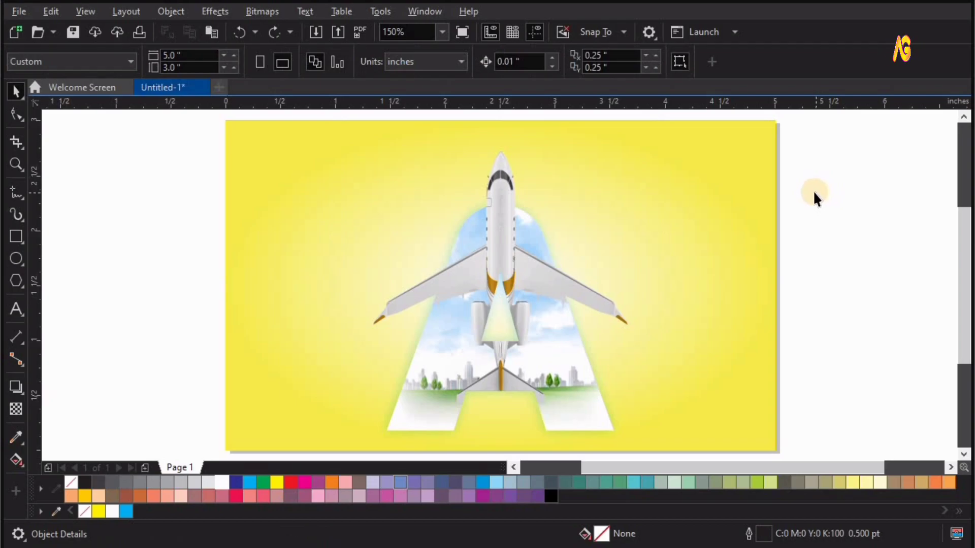